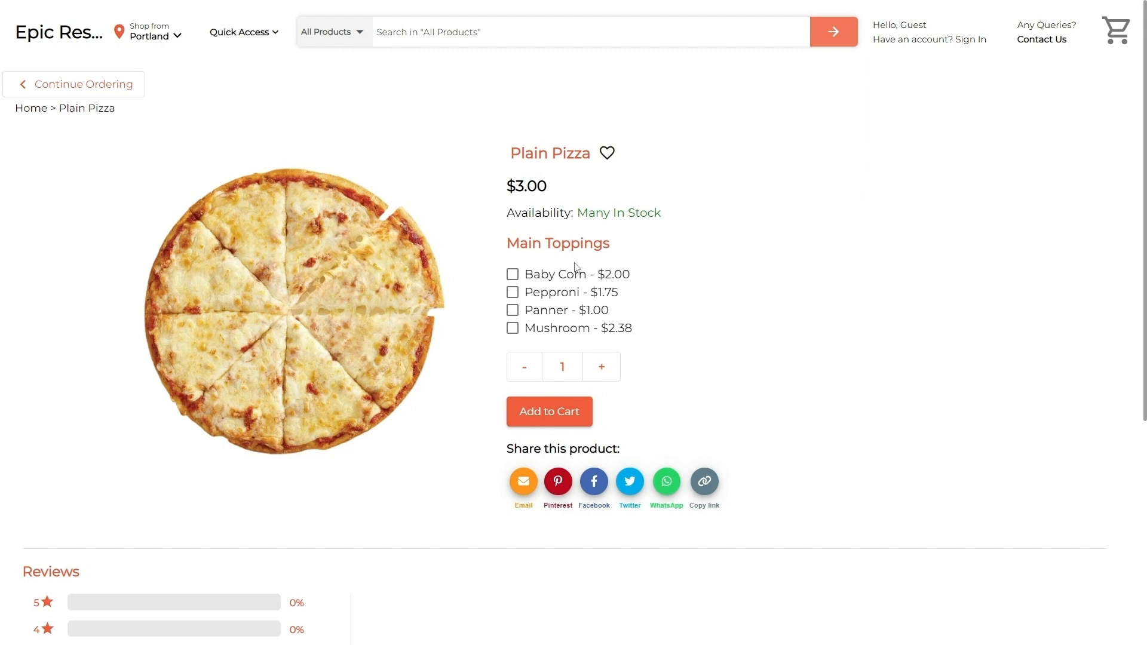
Select the Baby Corn, Pepproni and Panner main toppings for the Plain Pizza on the storefront page.
click(512, 274)
click(513, 292)
click(512, 310)
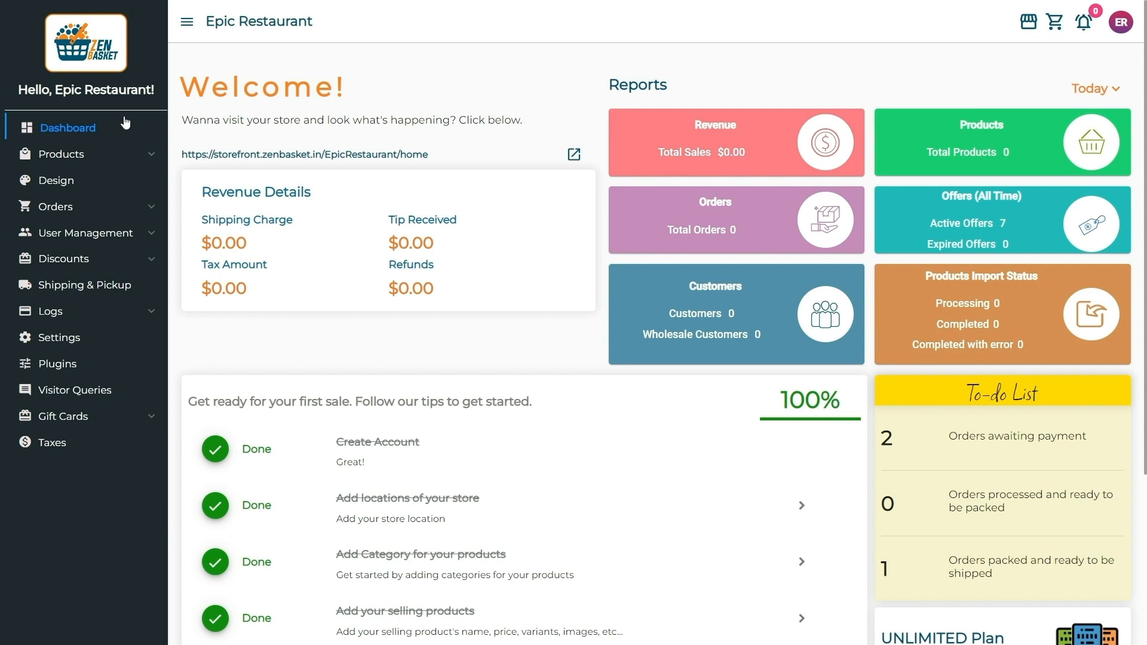
Switch to the Zenbasket store admin and search its plugins for Modifiers.
click(123, 155)
scroll(119, 413, down, 3)
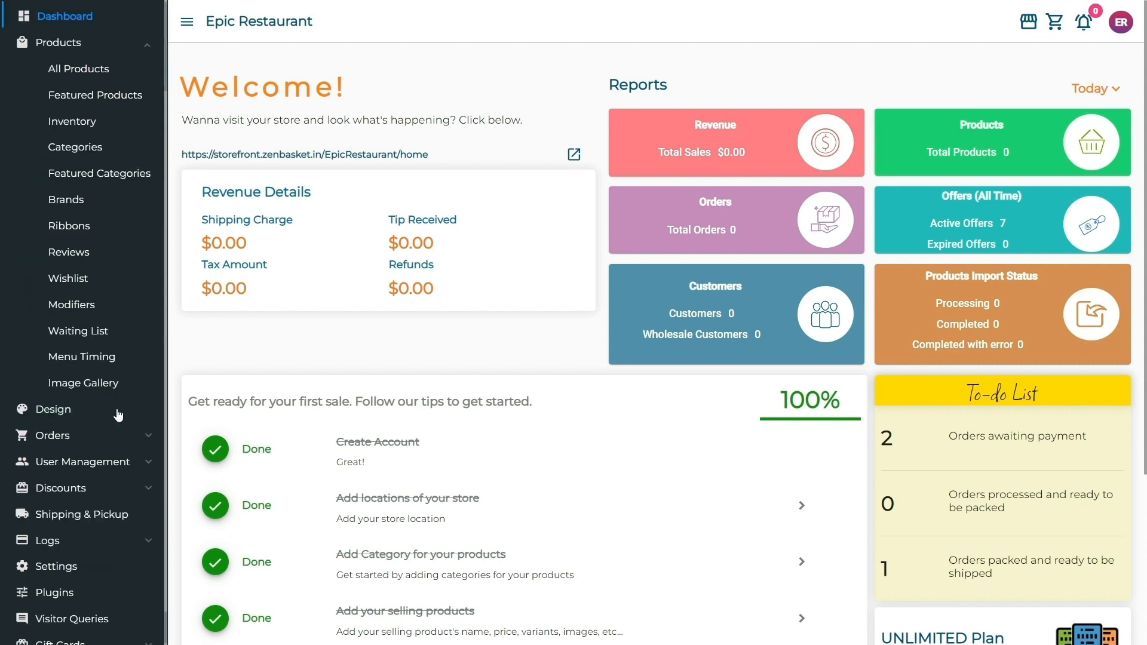
click(118, 556)
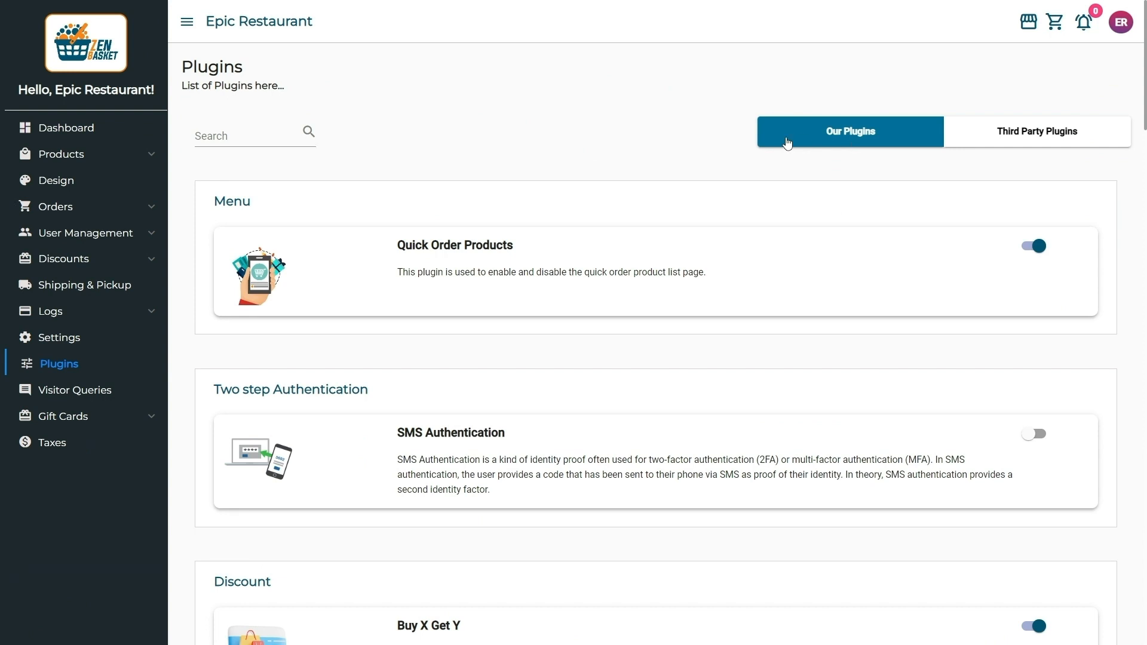
click(308, 134)
text(Modifiers)
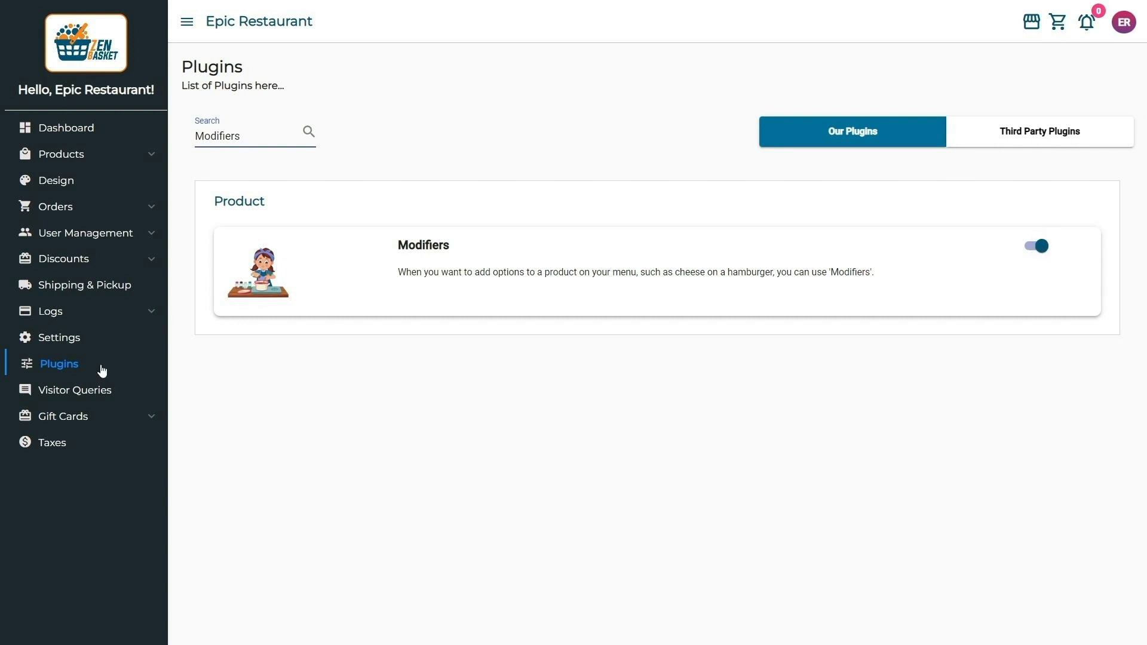
Create and save a product modifier option named Mushroom with a price of 2.00.
click(109, 154)
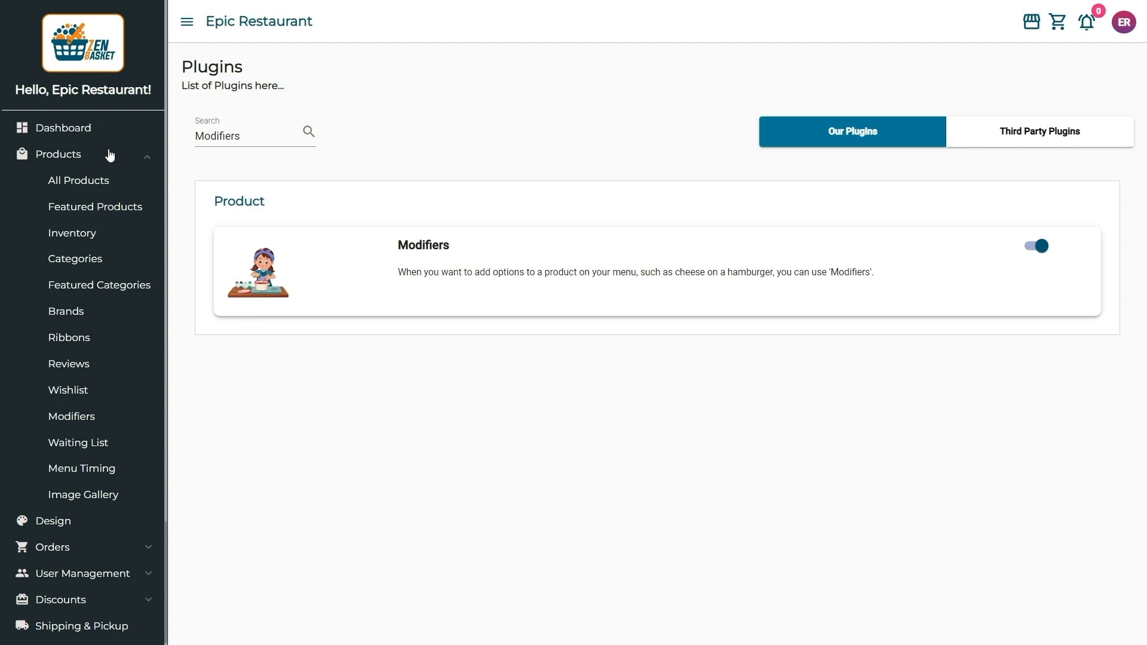
click(111, 417)
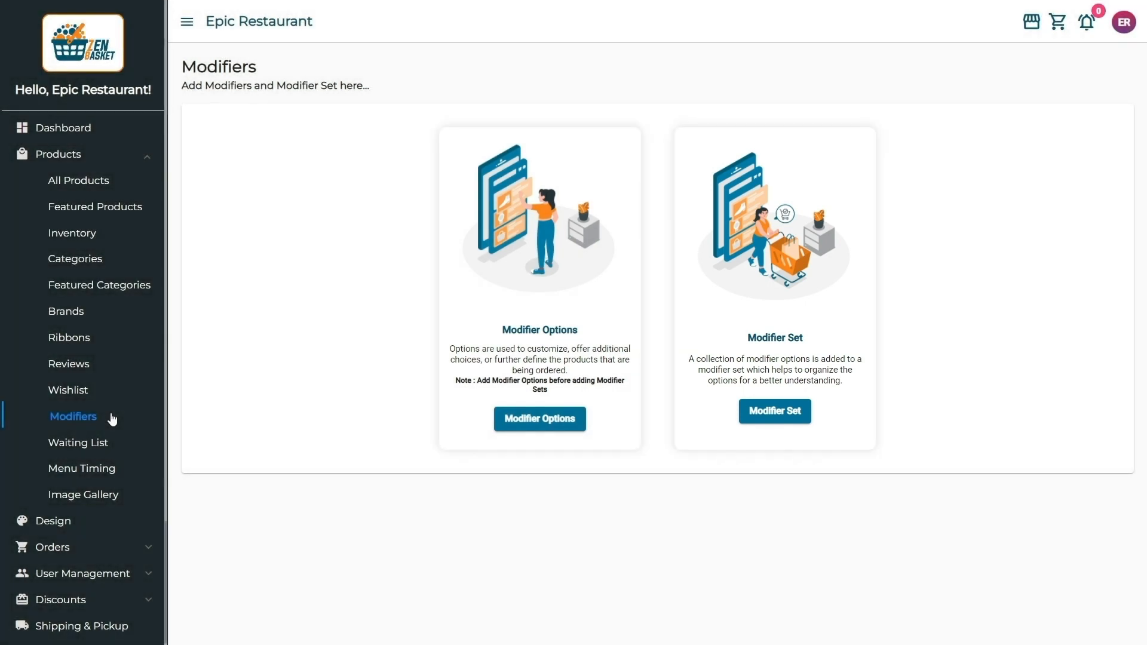
click(545, 420)
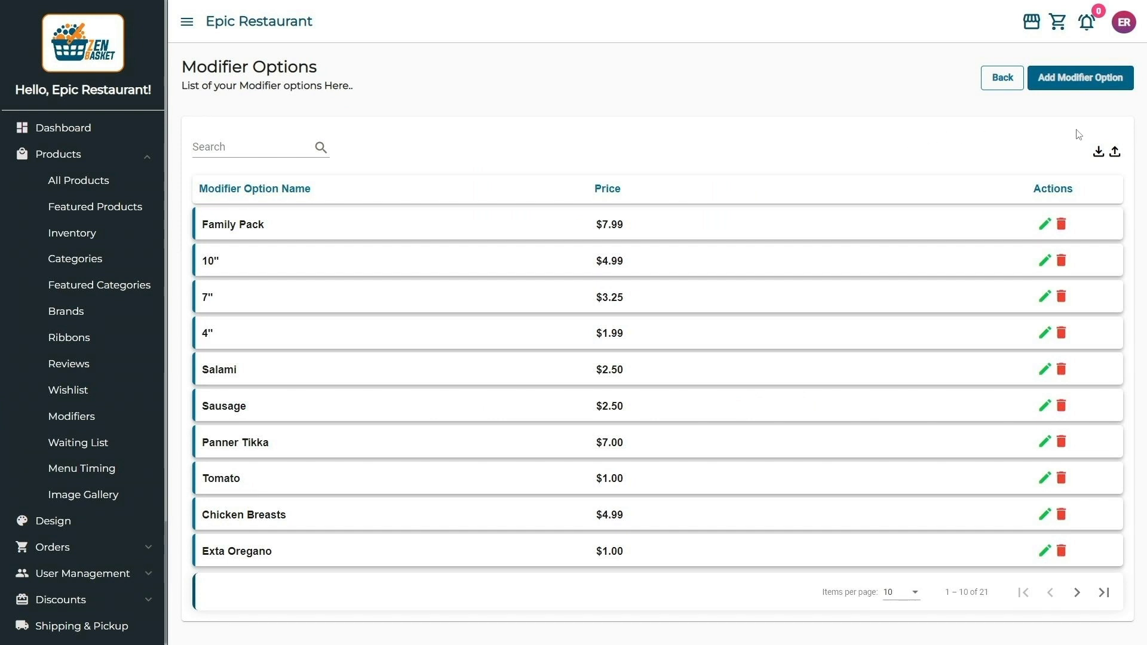
click(1073, 78)
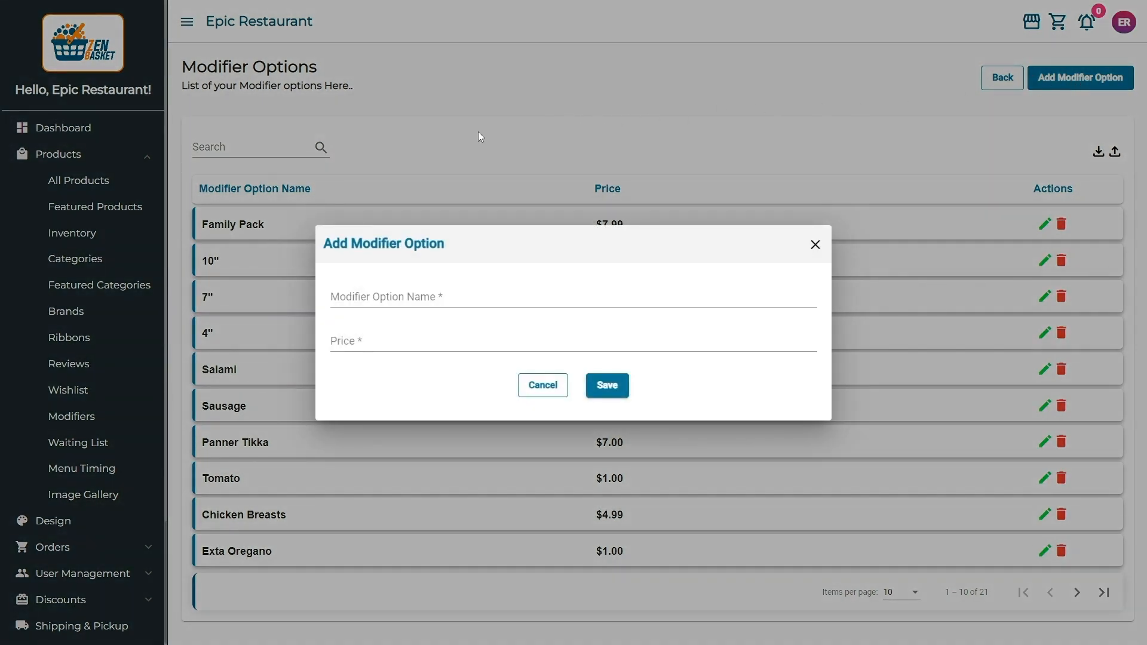
click(468, 292)
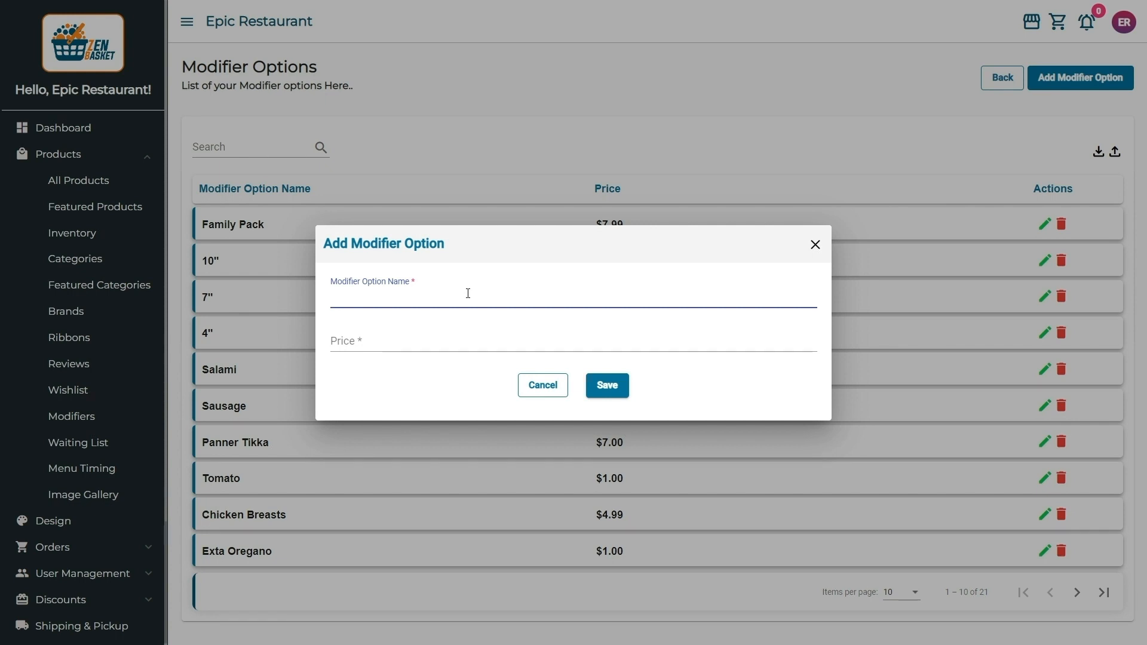
text(Mushroom)
click(466, 345)
text(2.00)
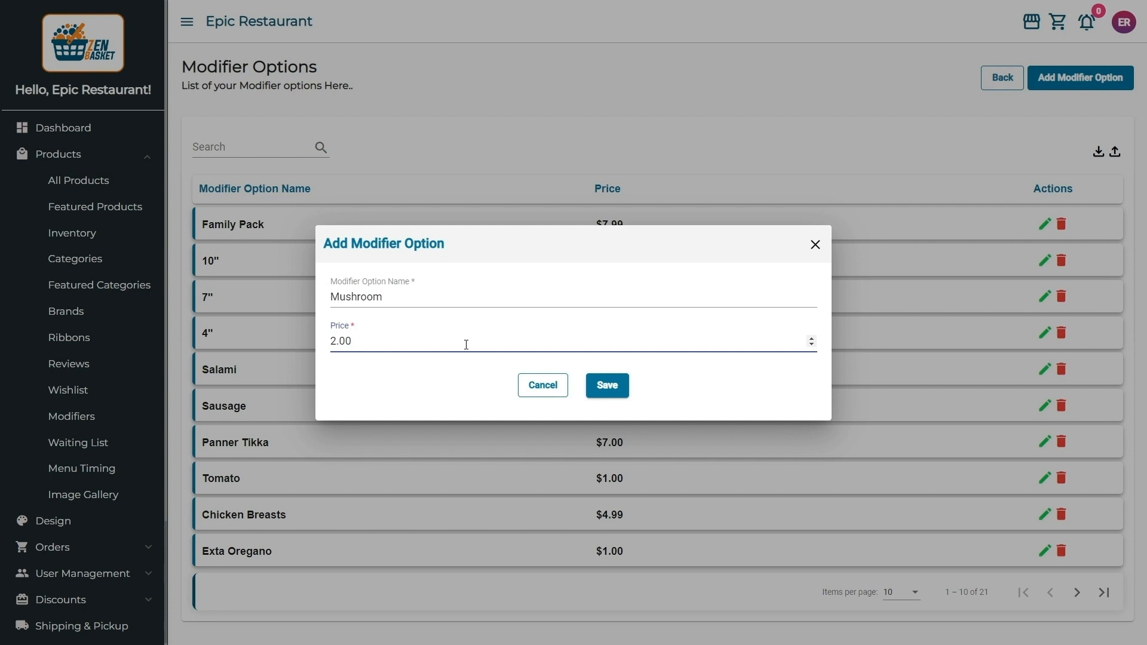
click(602, 385)
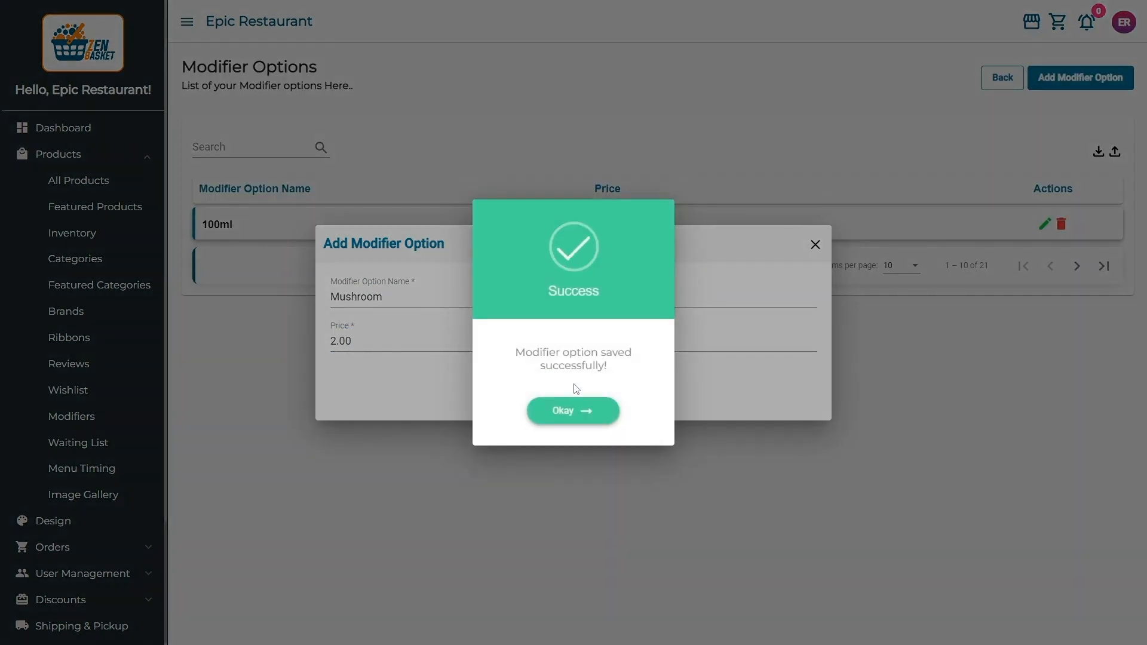
click(574, 412)
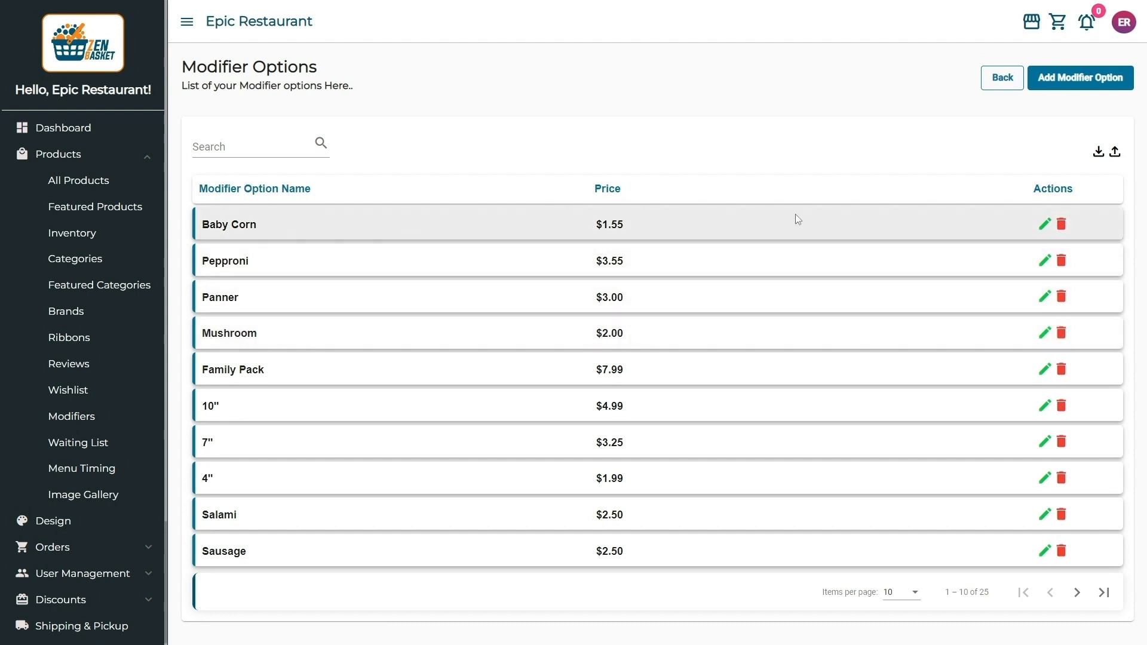
Start a new modifier set and name it Main toppings, leaving the alternate name empty.
click(1013, 80)
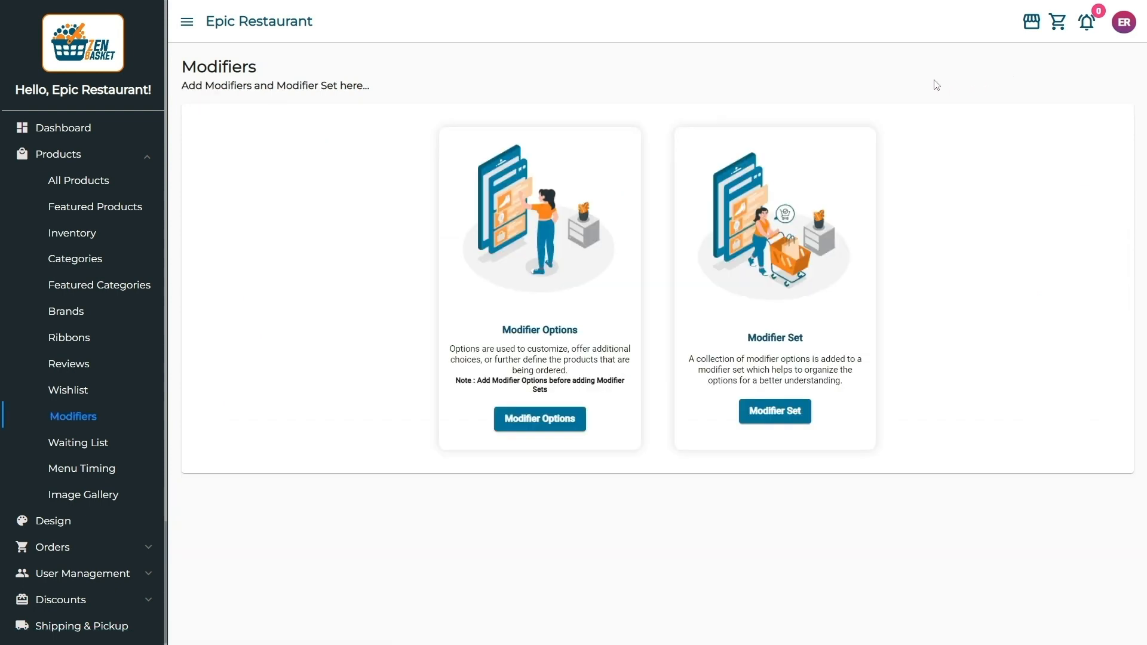
click(773, 417)
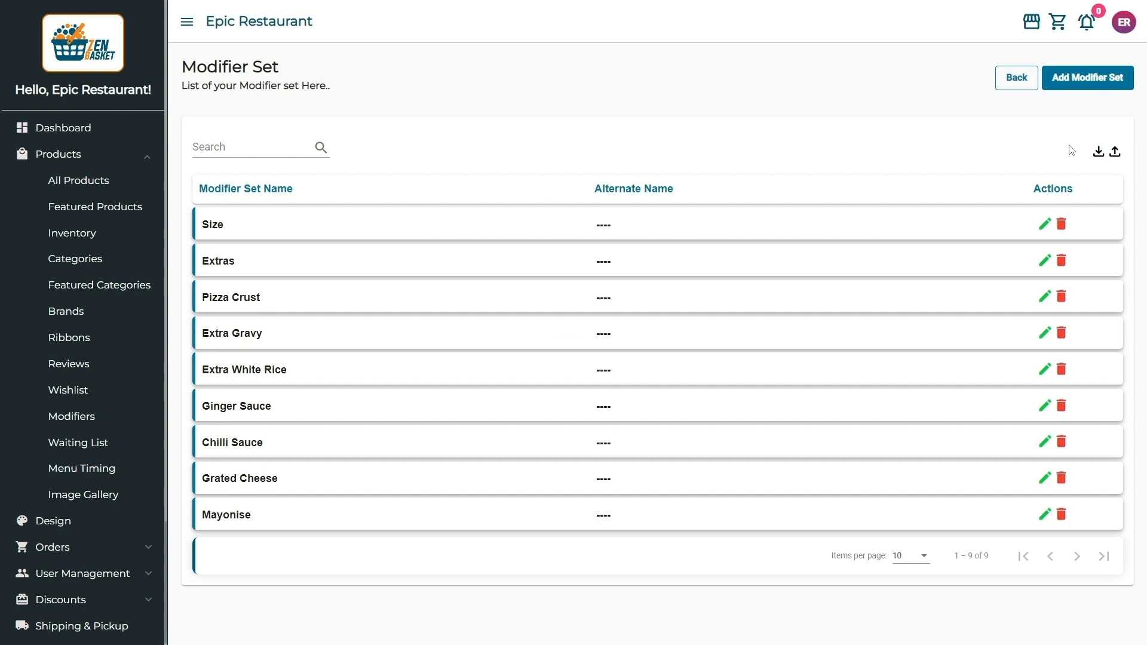
click(1069, 81)
click(565, 275)
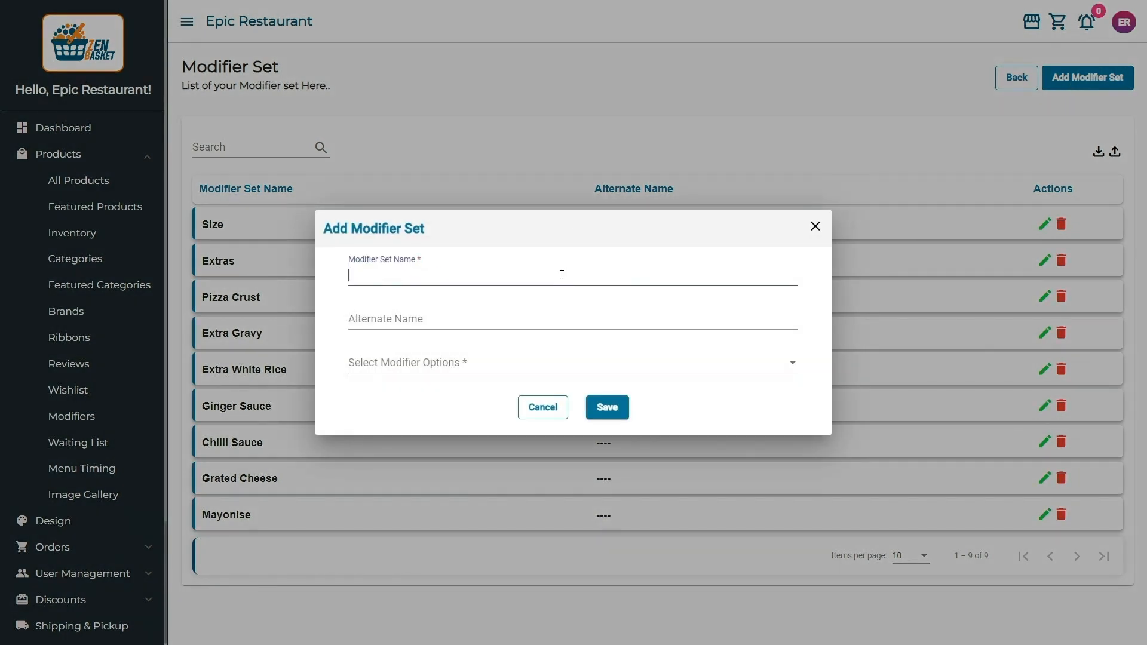
text(Main toppings)
click(564, 316)
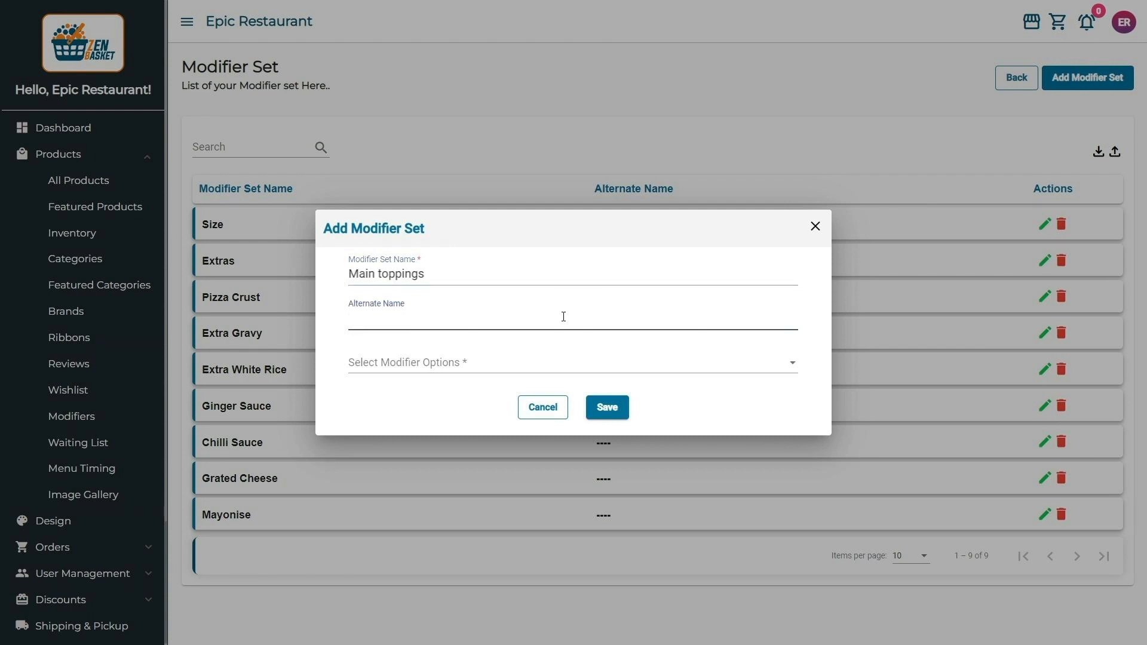
Include Baby Corn, Panner, Pepproni and Mushroom in the Main toppings modifier set and save it.
click(561, 363)
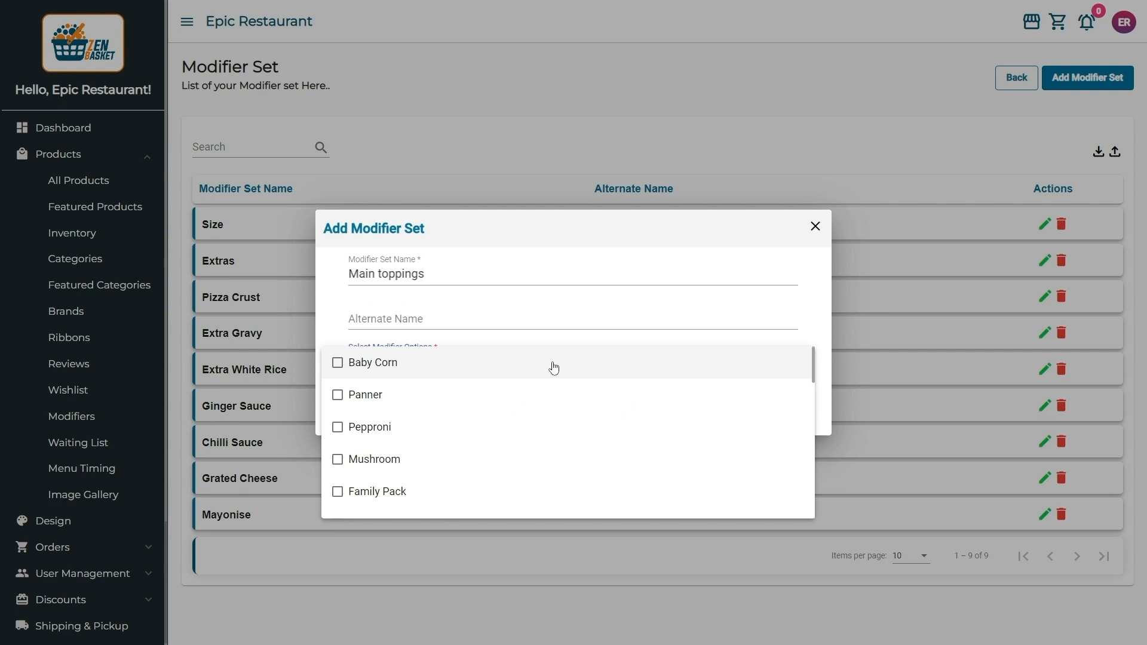
click(336, 363)
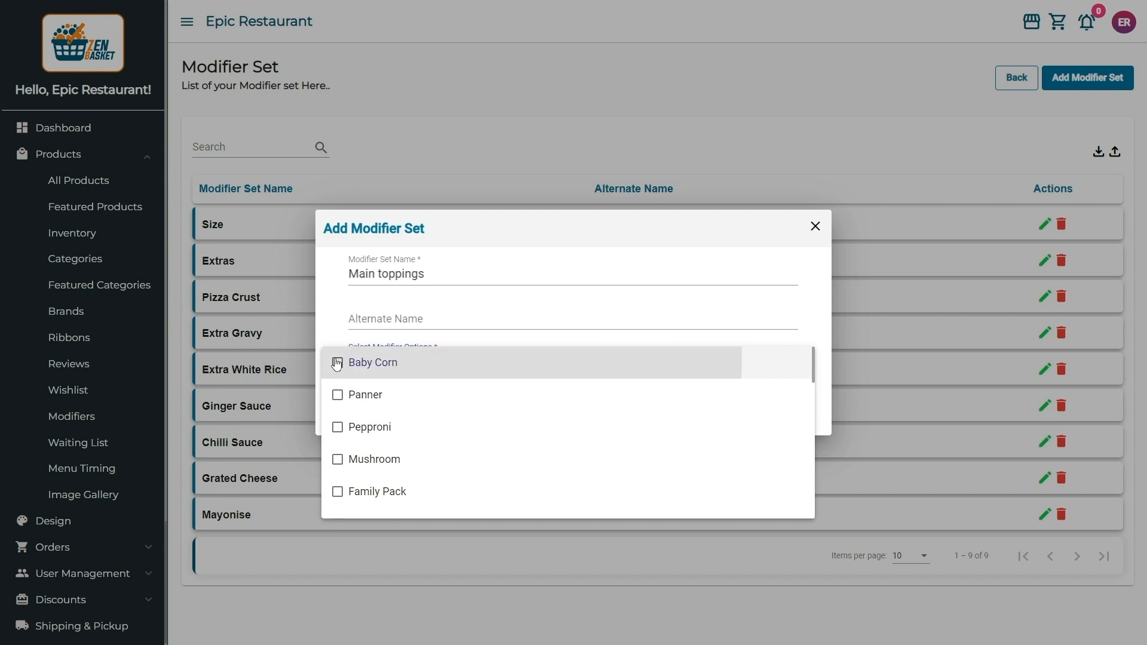
click(337, 394)
click(337, 428)
click(337, 458)
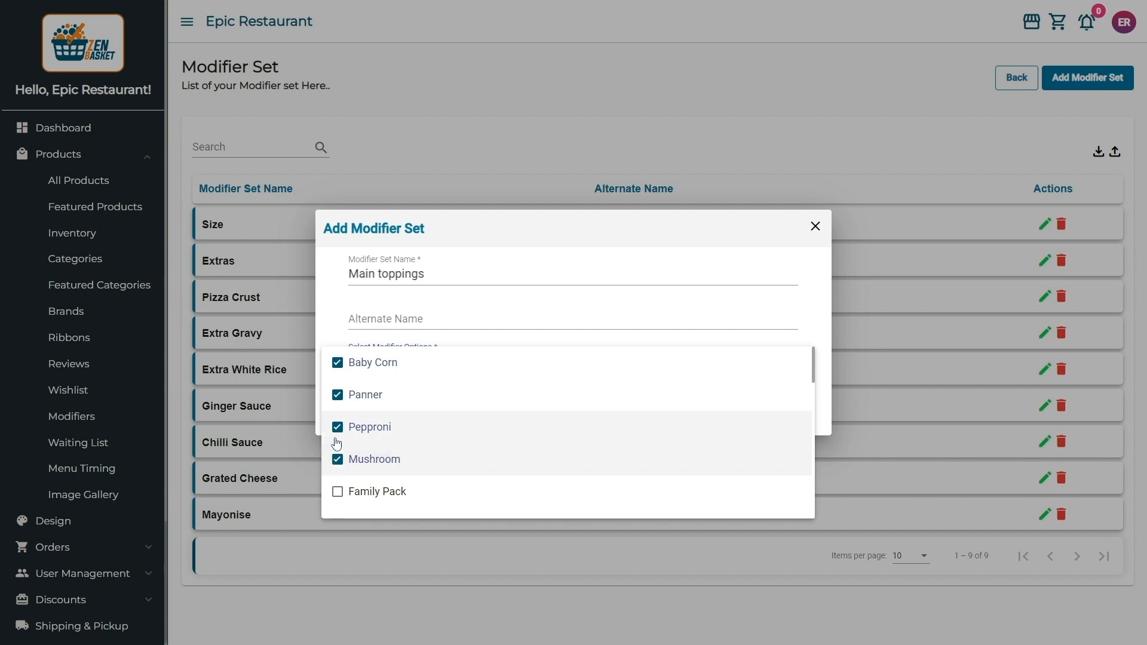
click(333, 344)
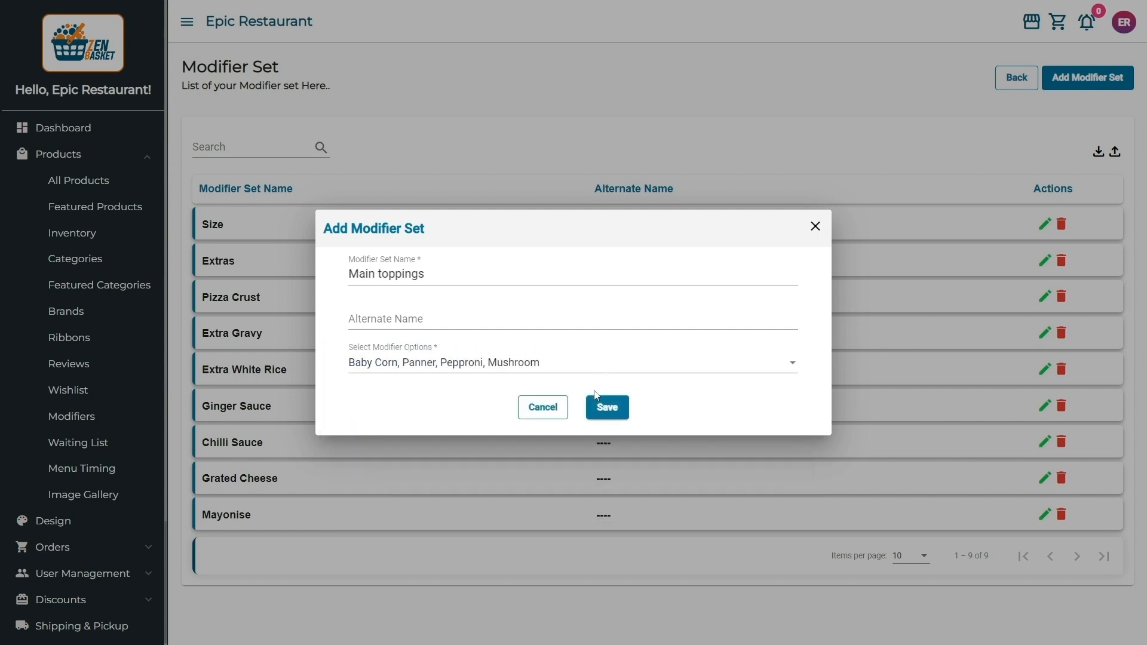
click(594, 413)
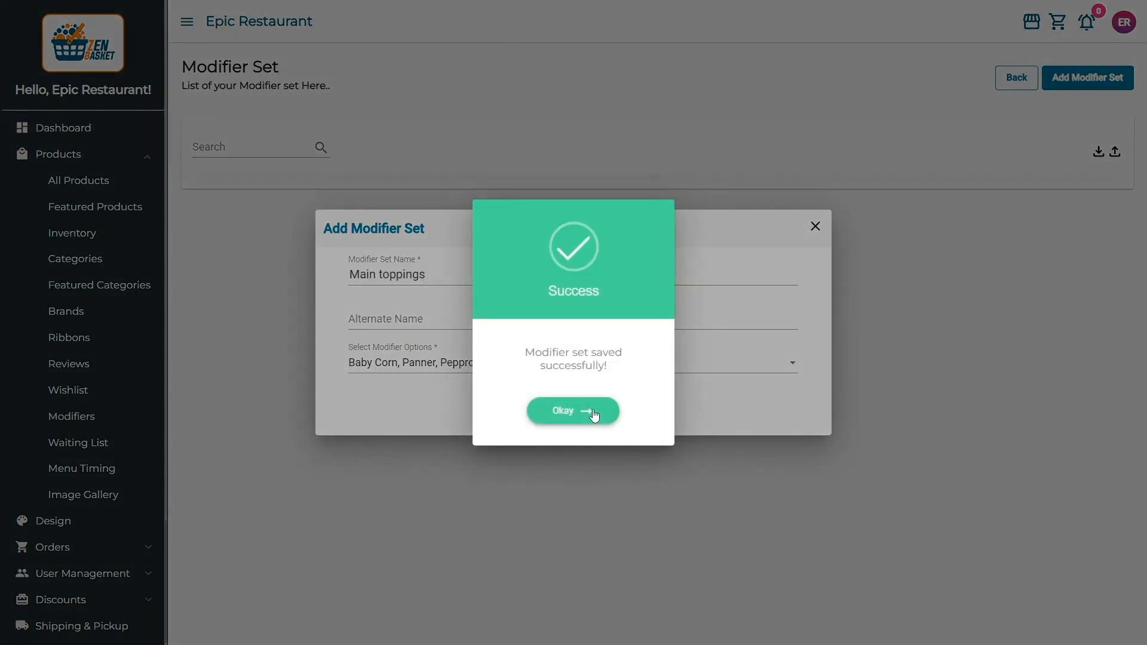
click(593, 412)
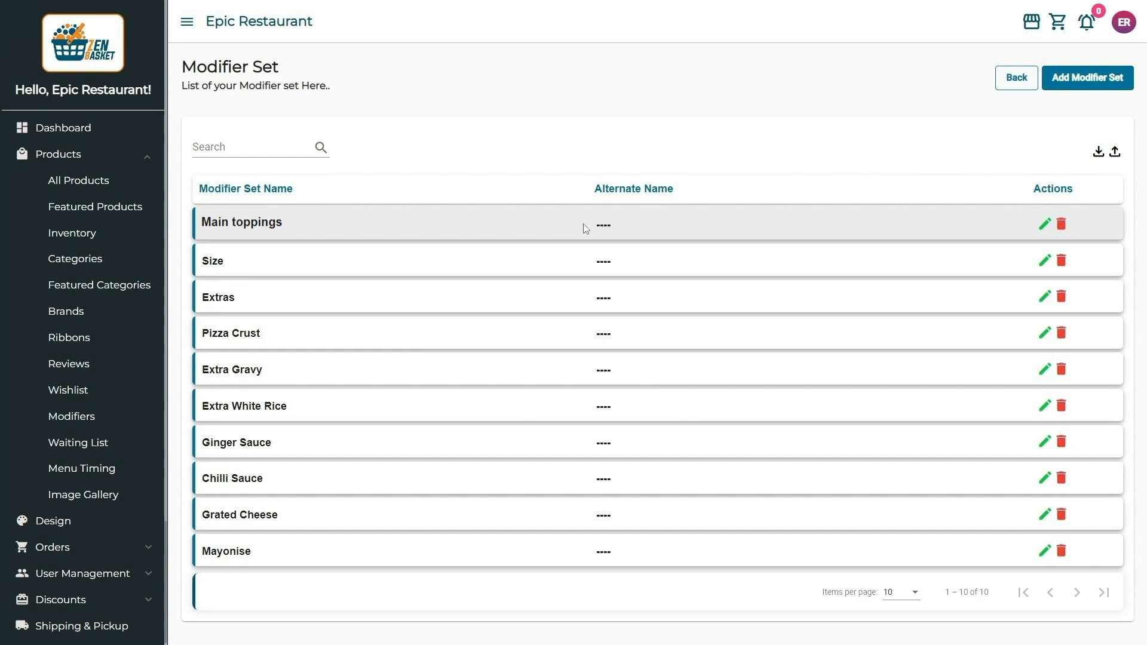
Start a new product for the Plain Pizza and make it available at the Portland location with unlimited stock.
click(113, 416)
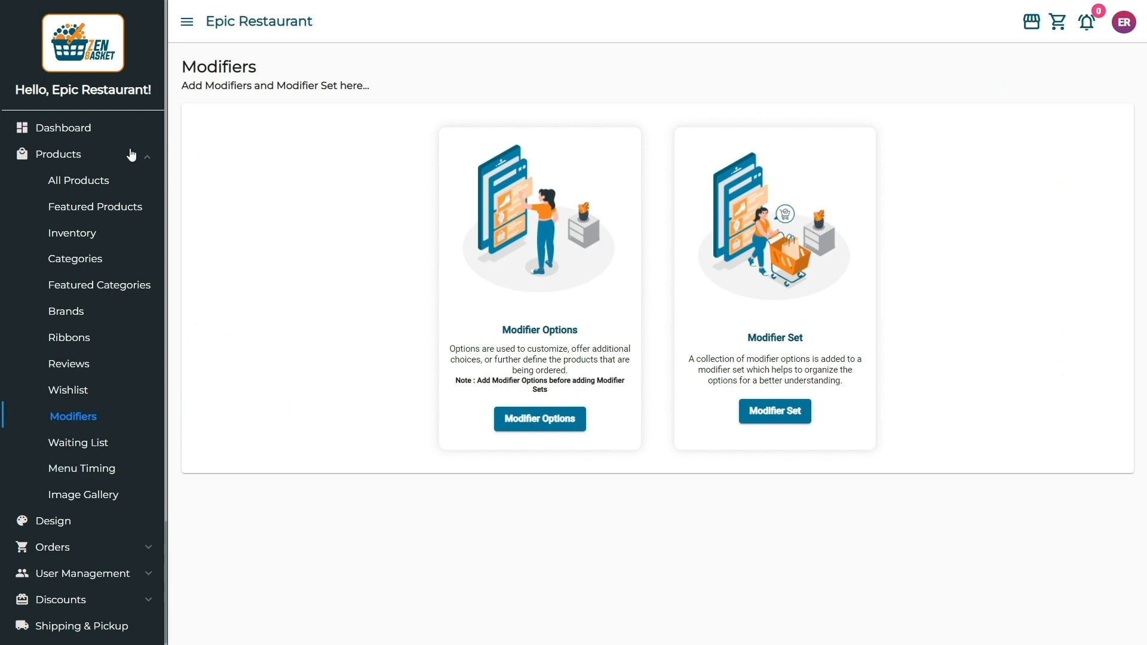
click(129, 184)
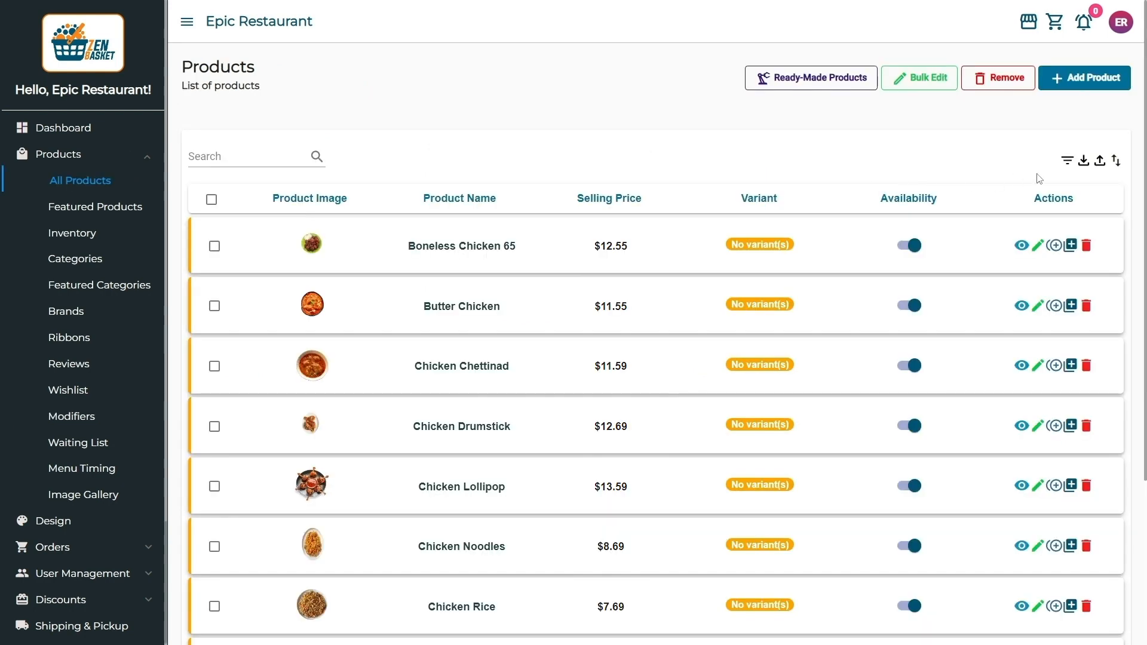
click(1083, 88)
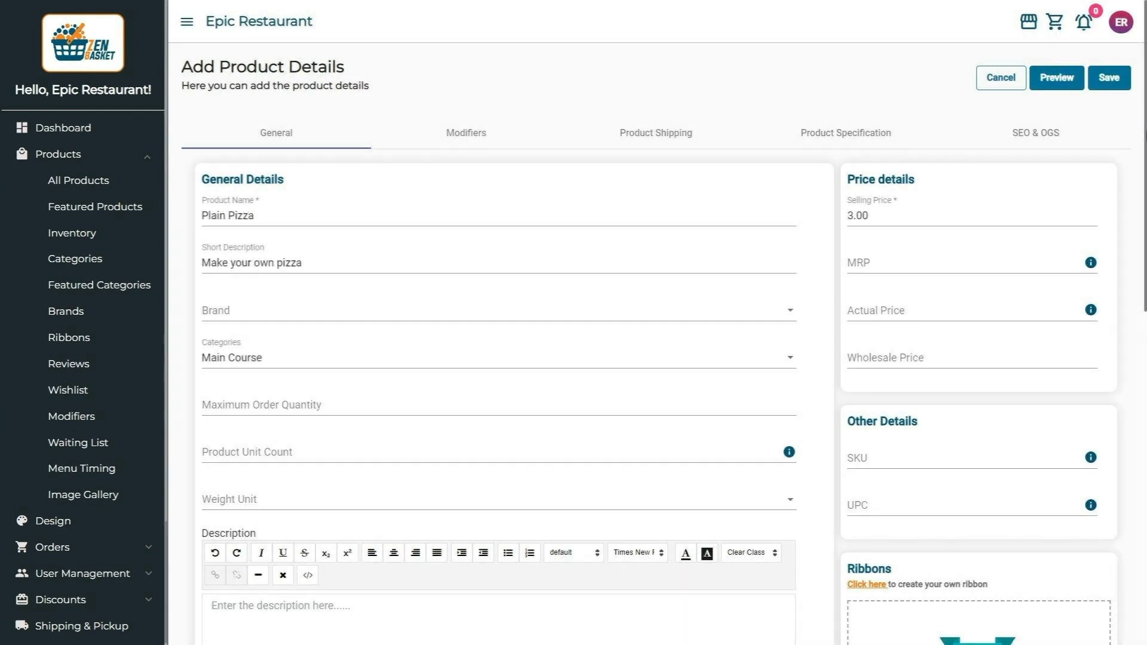
scroll(663, 323, down, 3)
scroll(668, 323, down, 9)
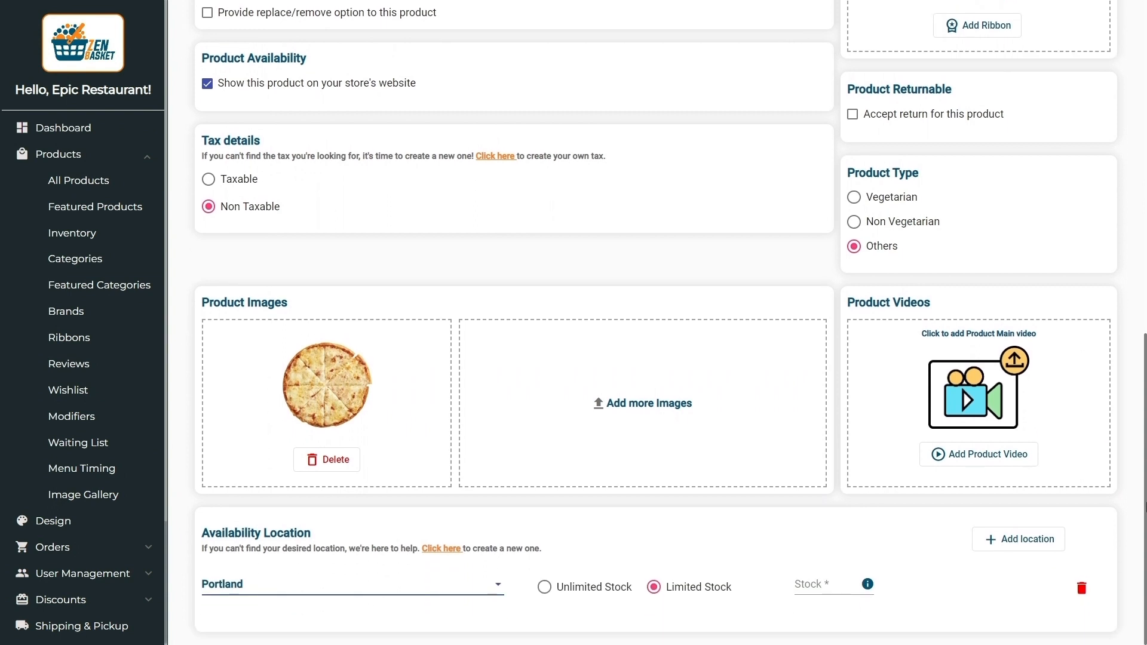
click(498, 586)
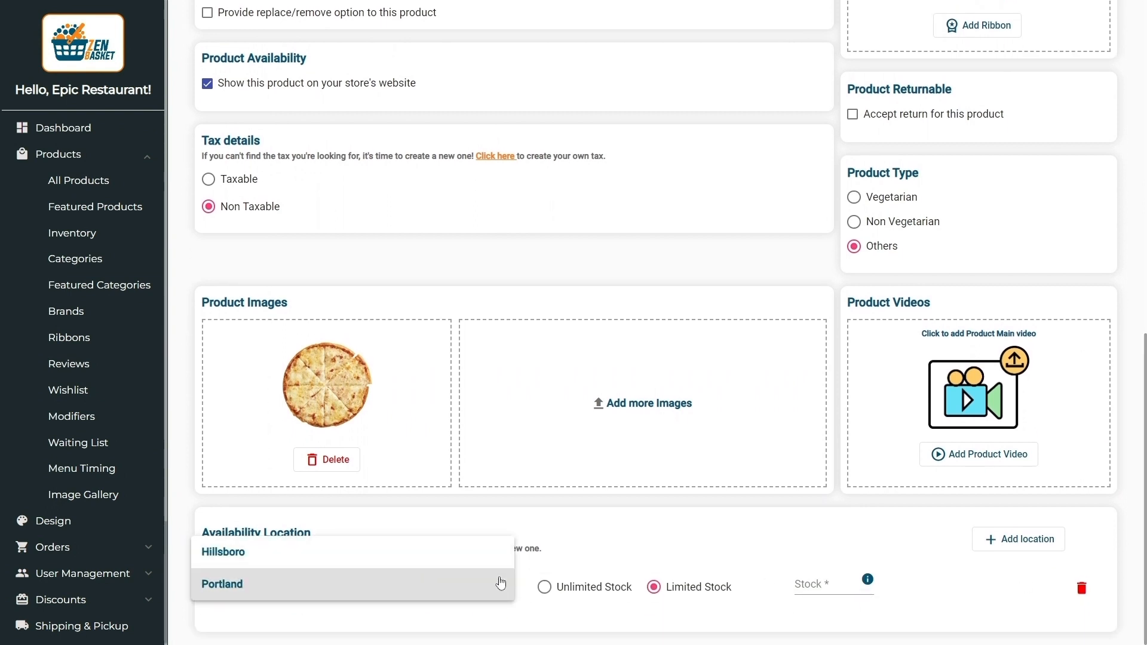
click(500, 588)
click(544, 587)
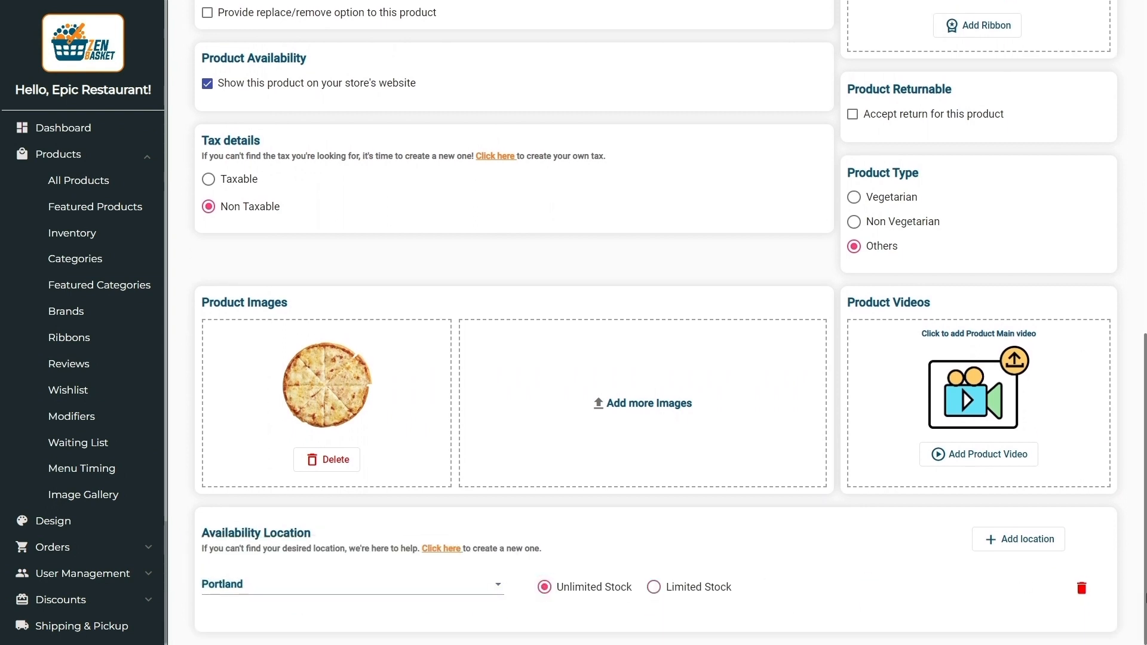
Assign the Main Toppings and Size modifier sets to the Plain Pizza product.
drag(1145, 596, 1145, 261)
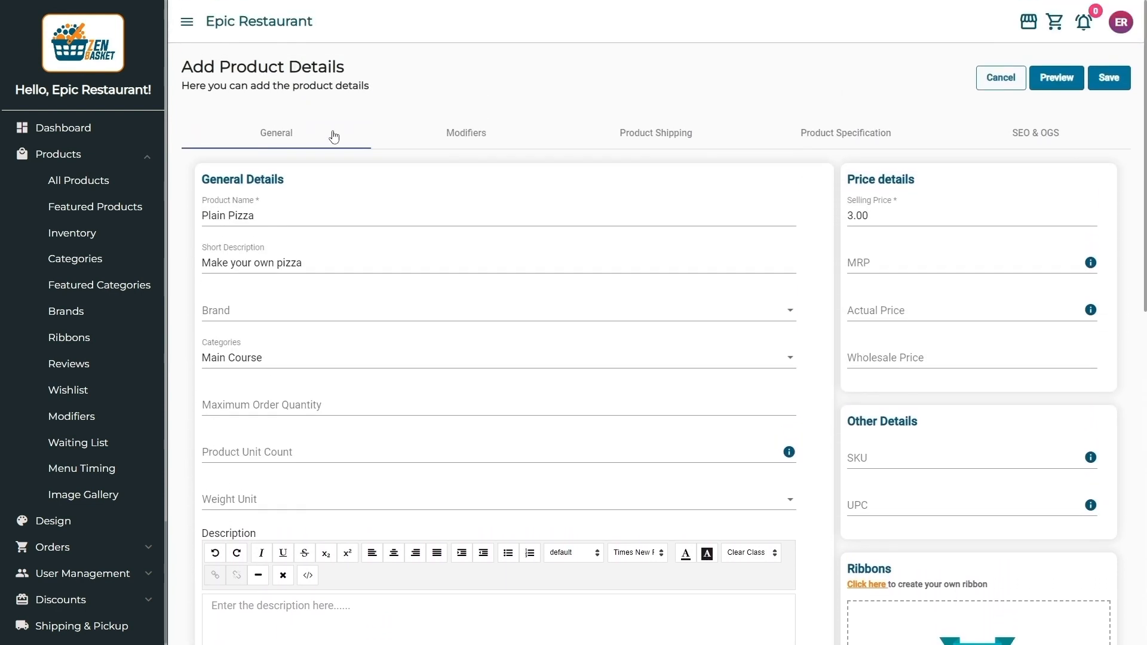
click(447, 136)
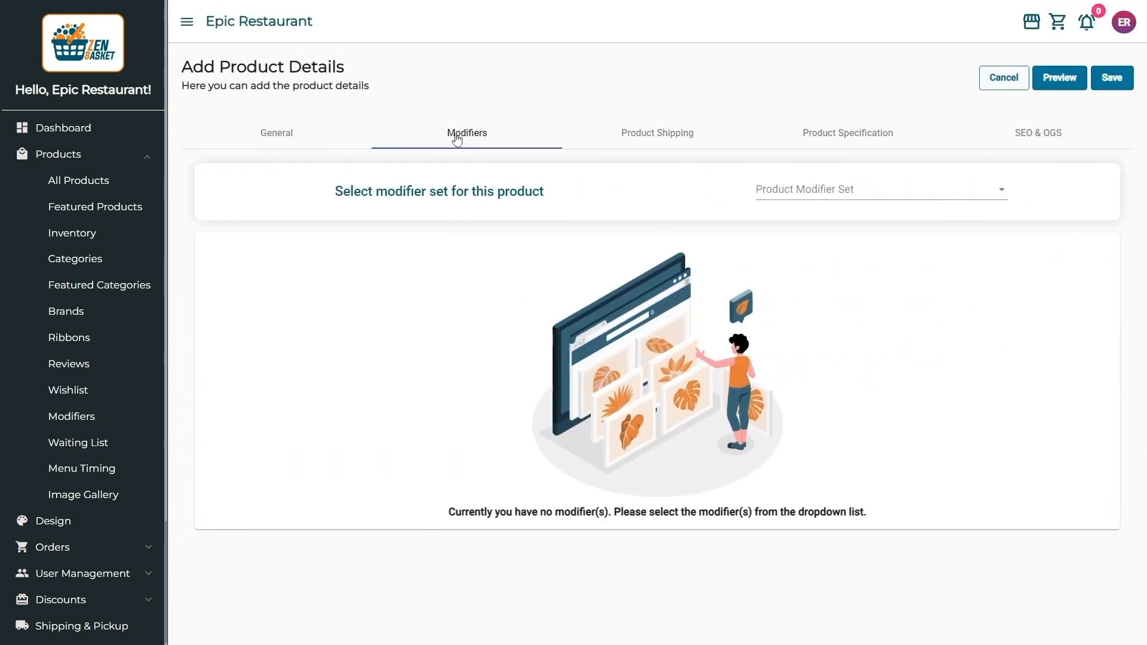
click(772, 191)
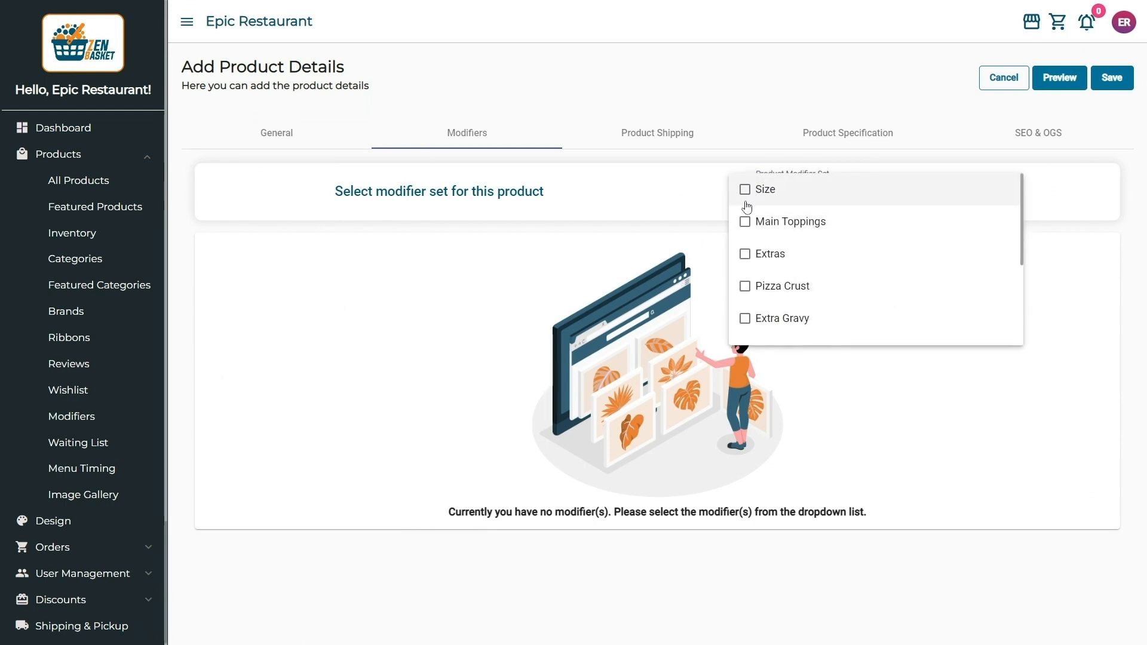
click(746, 223)
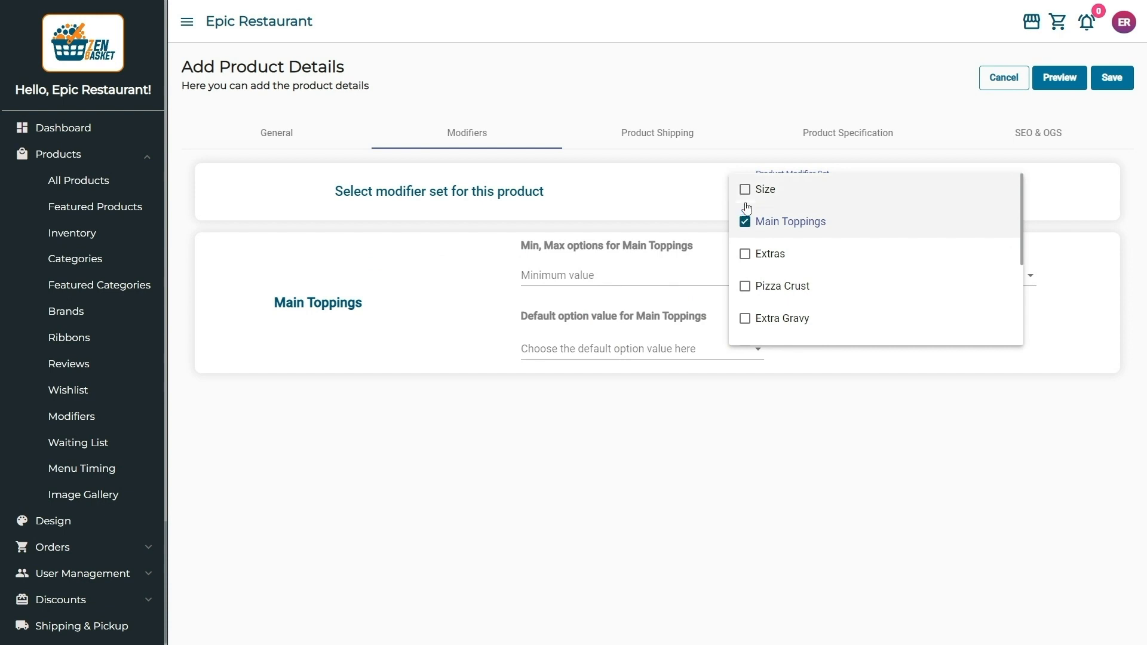
click(745, 190)
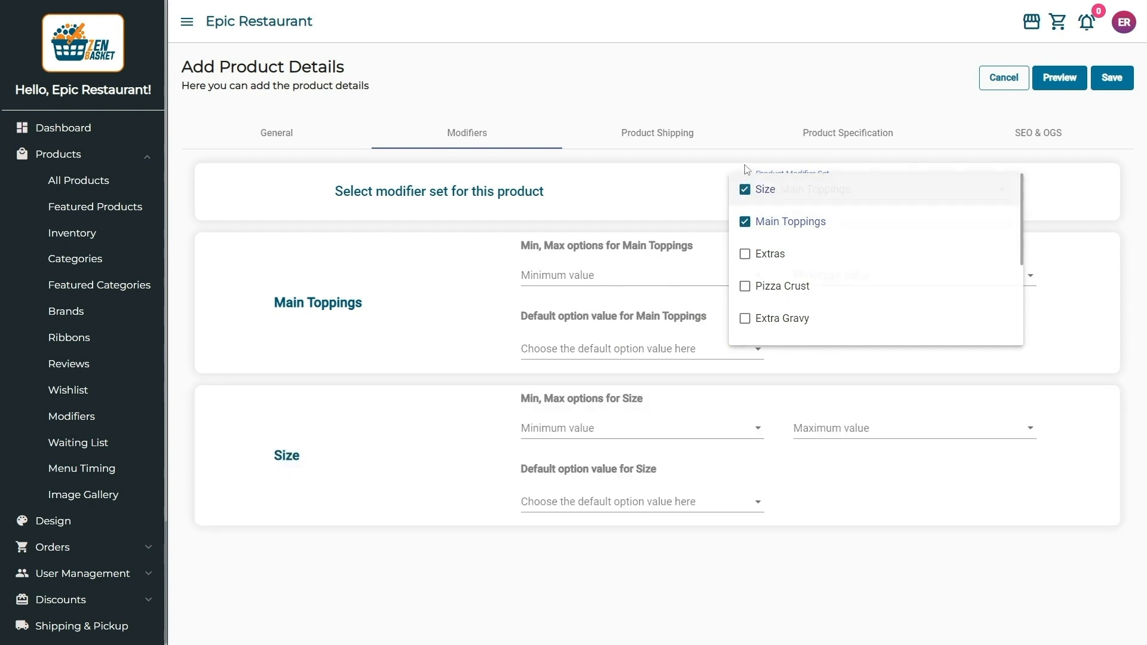
click(746, 169)
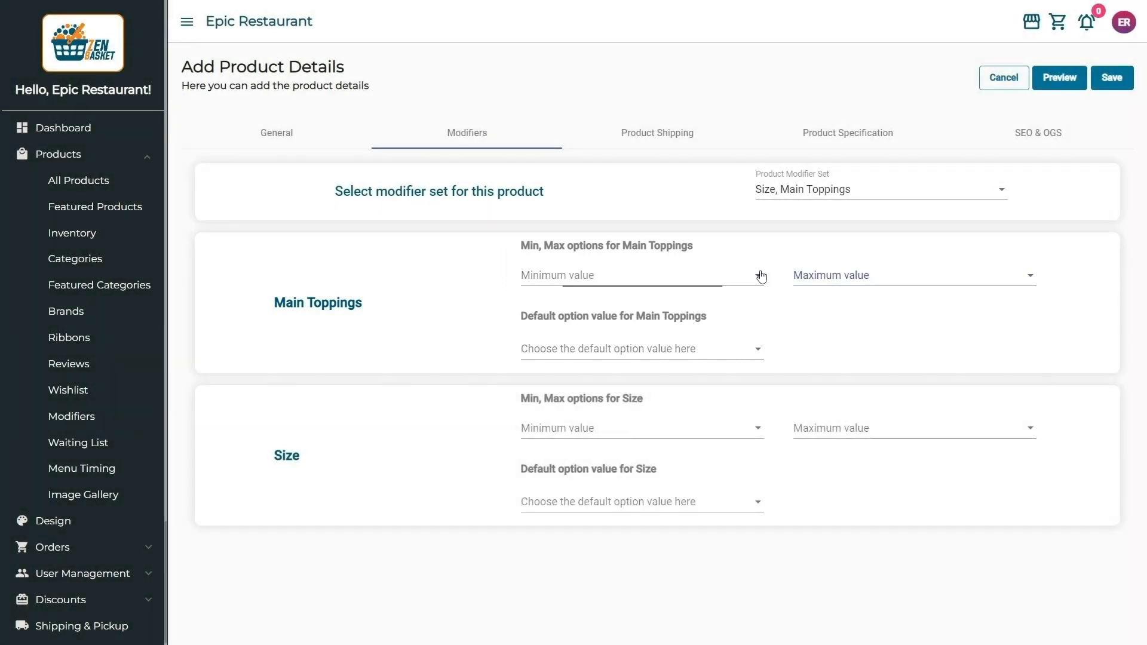
For Main Toppings, set the minimum options to 1, the maximum to 3 and the default option to Mushroom.
click(760, 275)
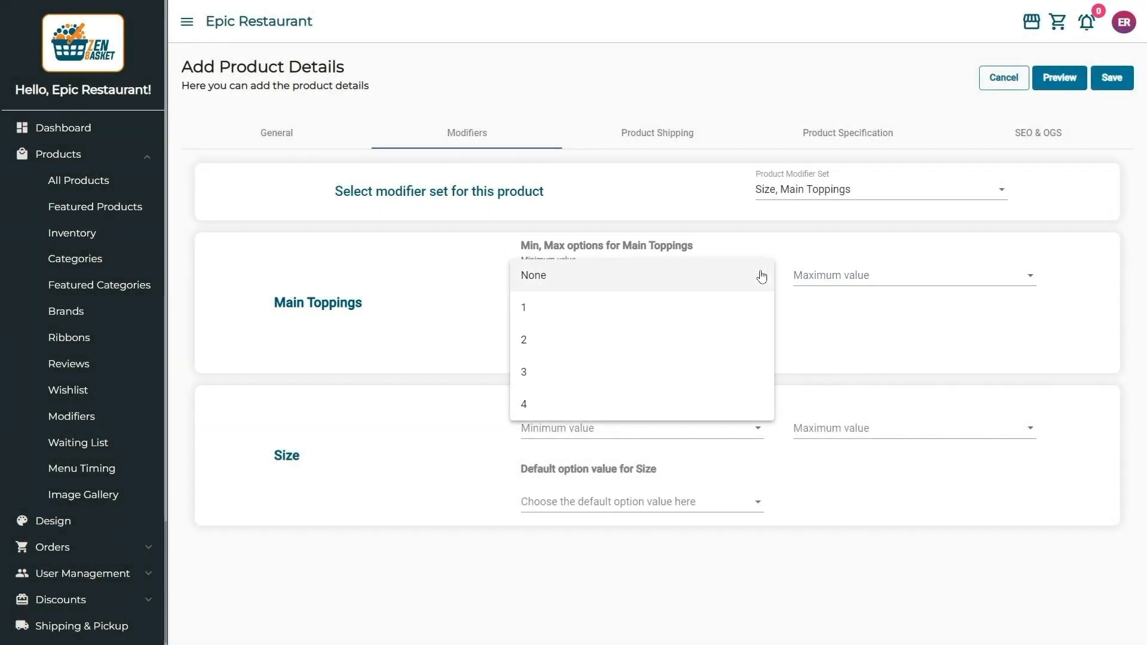
click(760, 308)
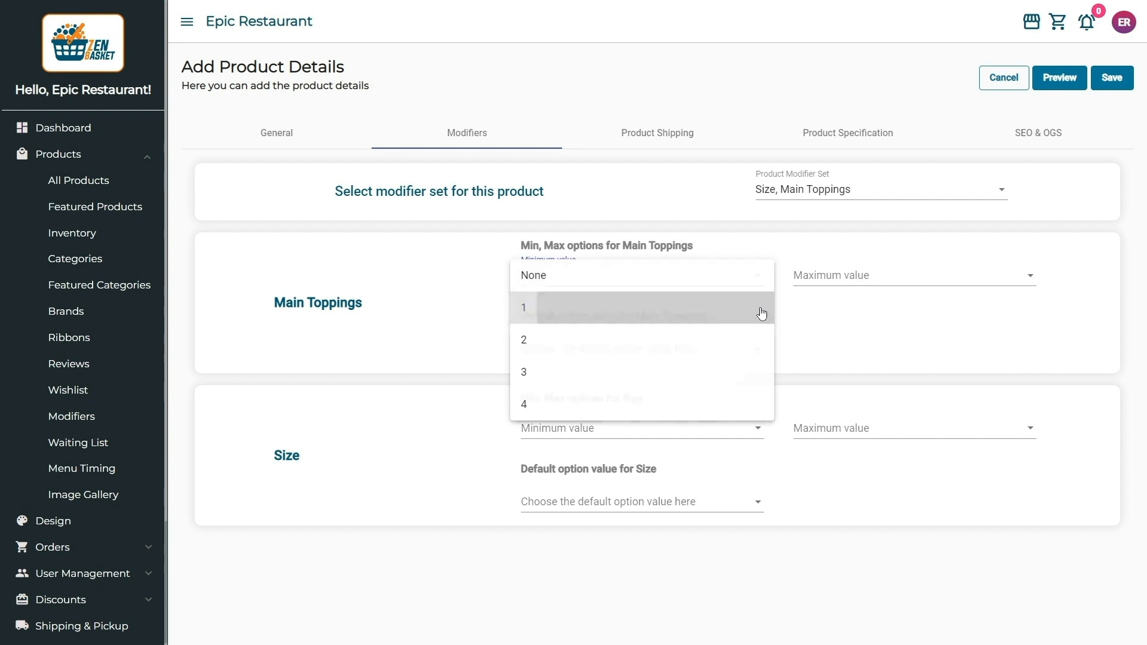
click(1025, 277)
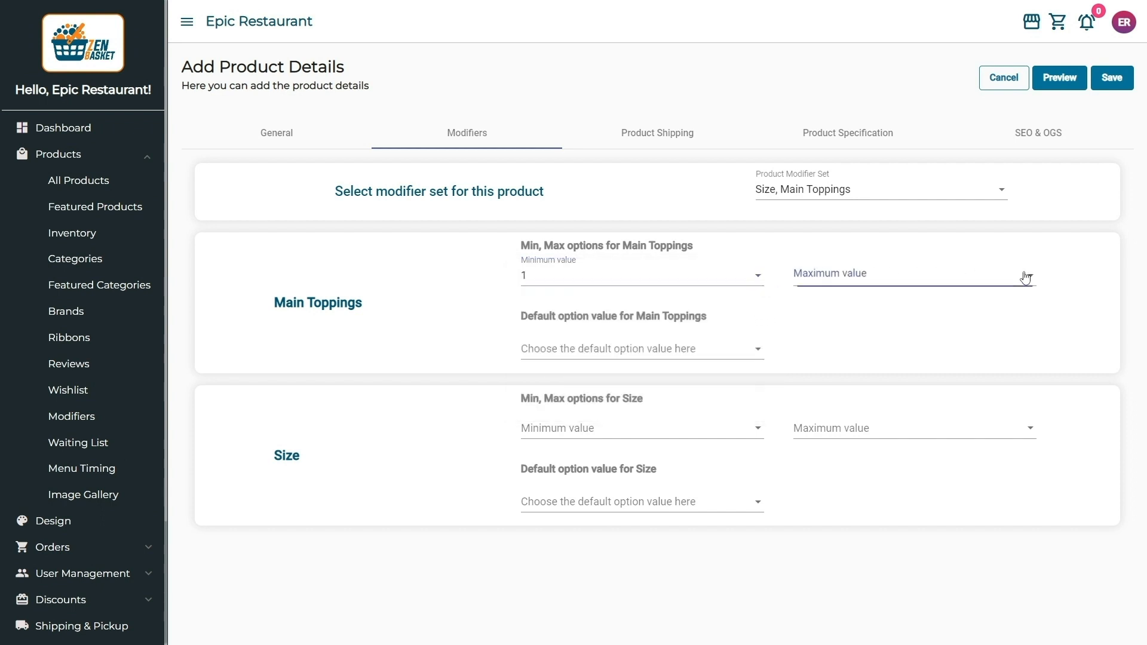
click(1027, 372)
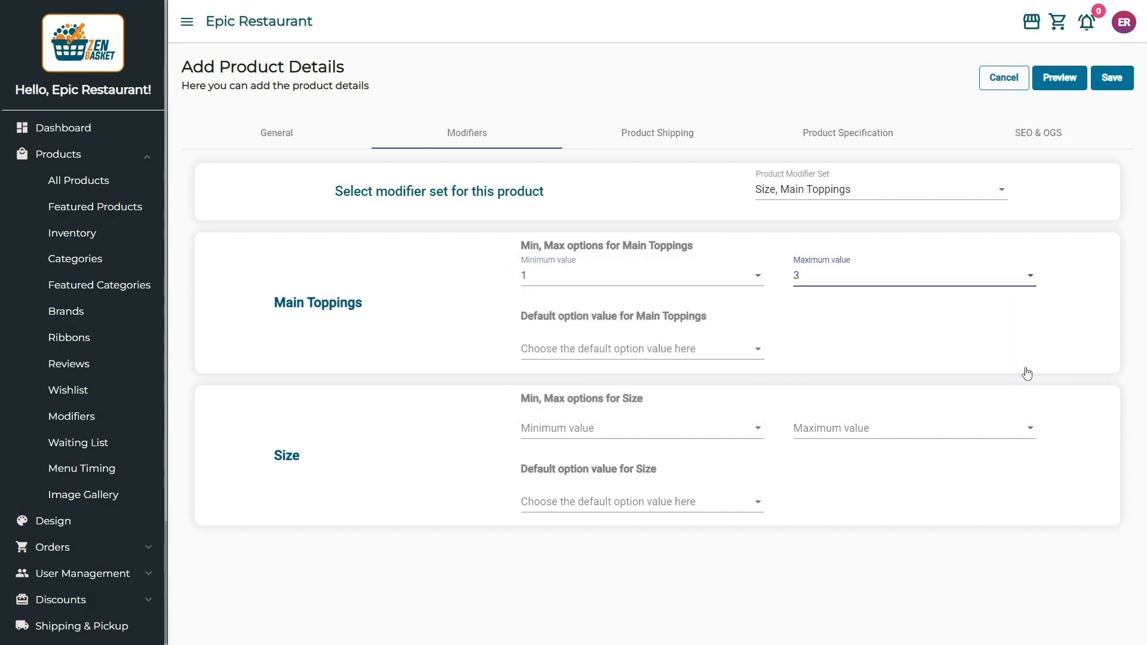
click(752, 357)
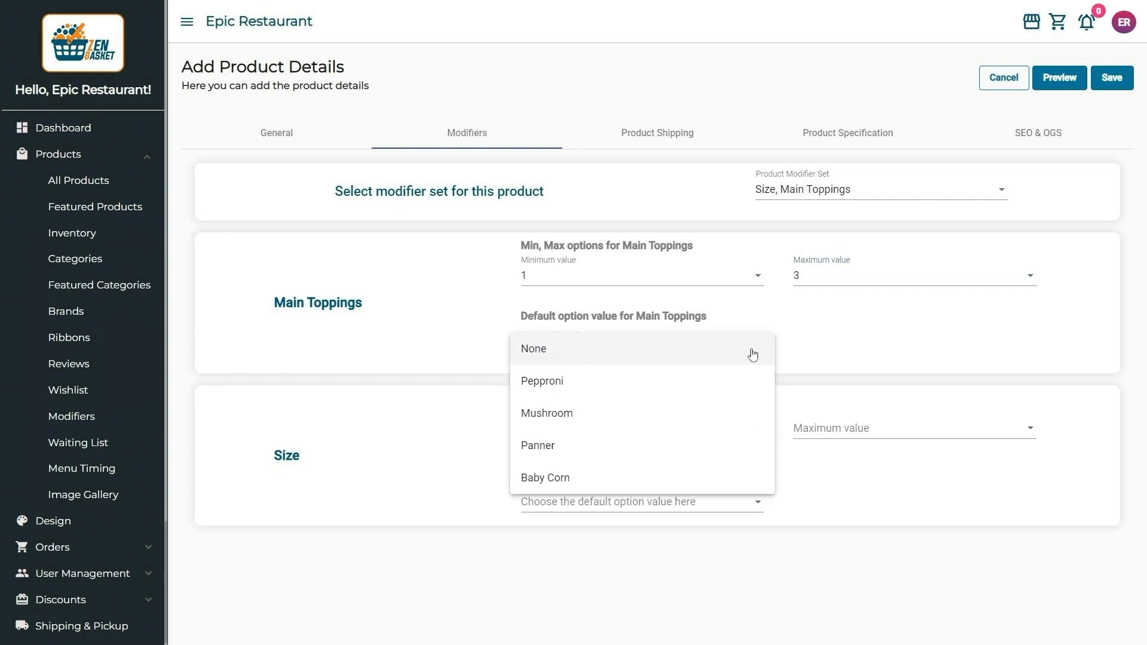
click(750, 415)
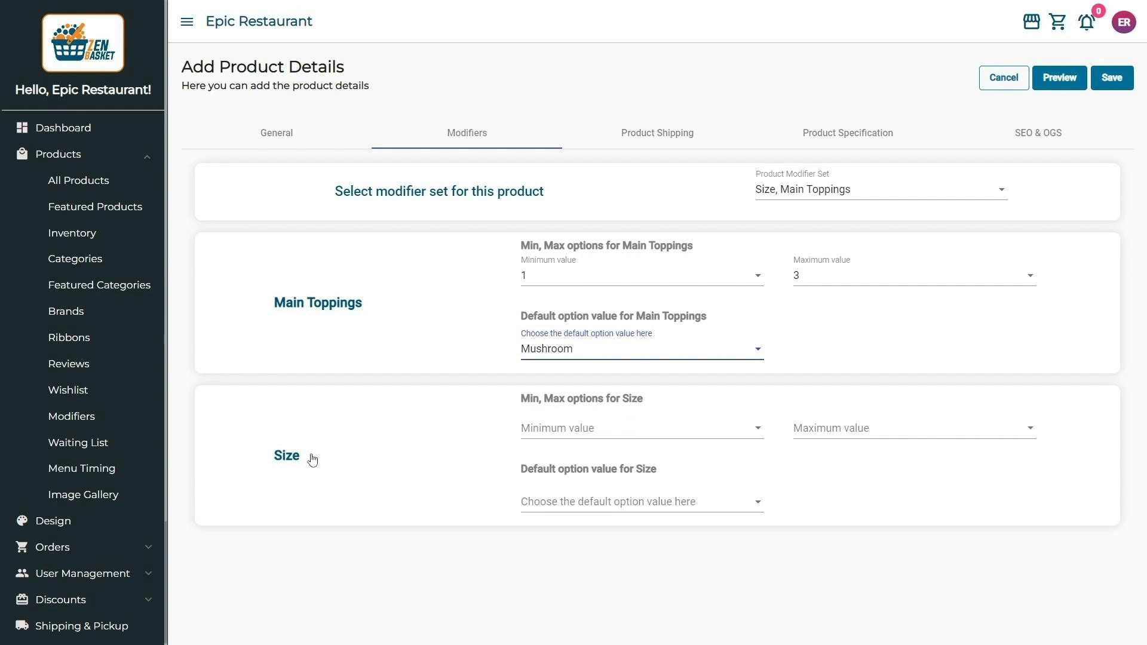
Set Size to a minimum and maximum of 1 with 4" as the default option, and save the Plain Pizza product.
click(748, 429)
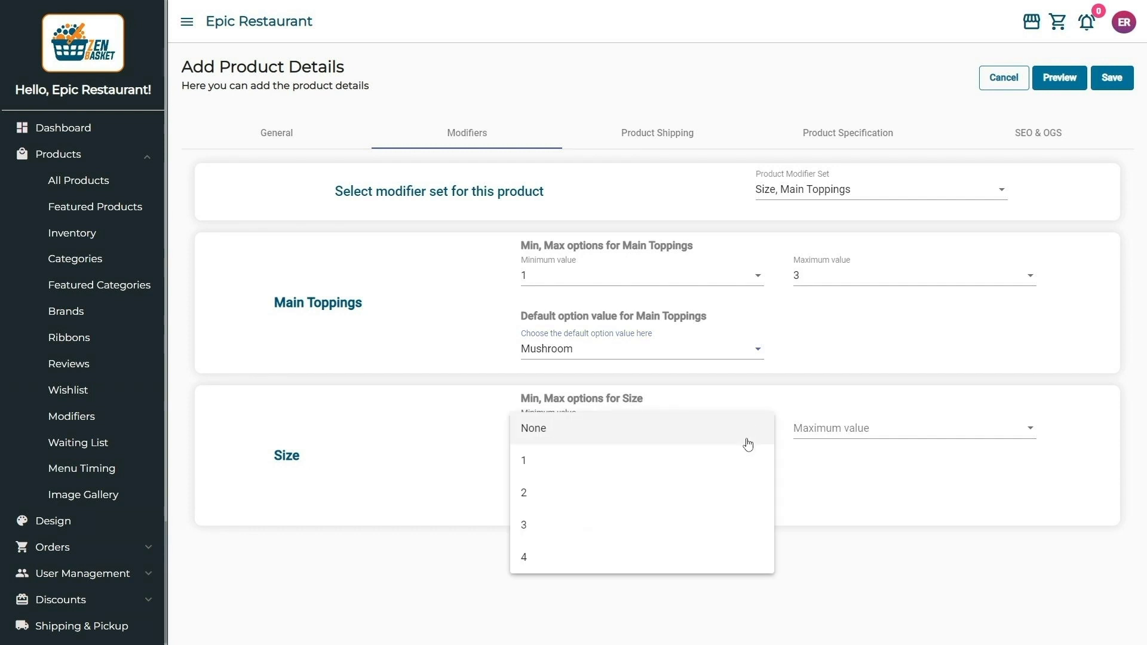
click(742, 460)
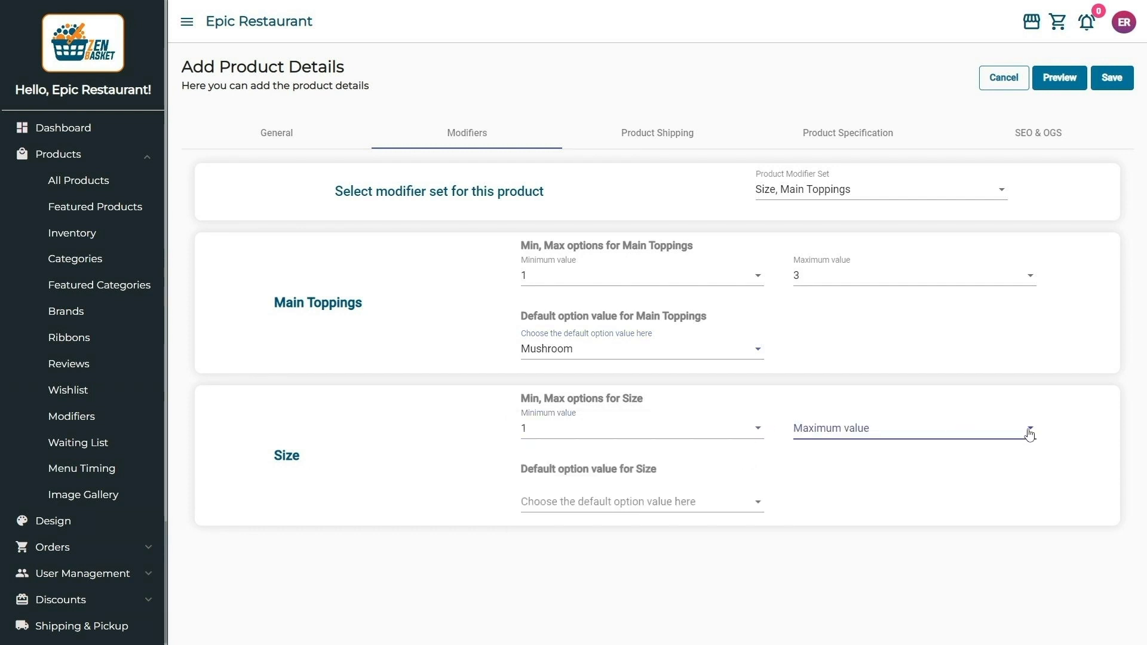
click(1029, 435)
click(1029, 452)
click(755, 507)
click(755, 441)
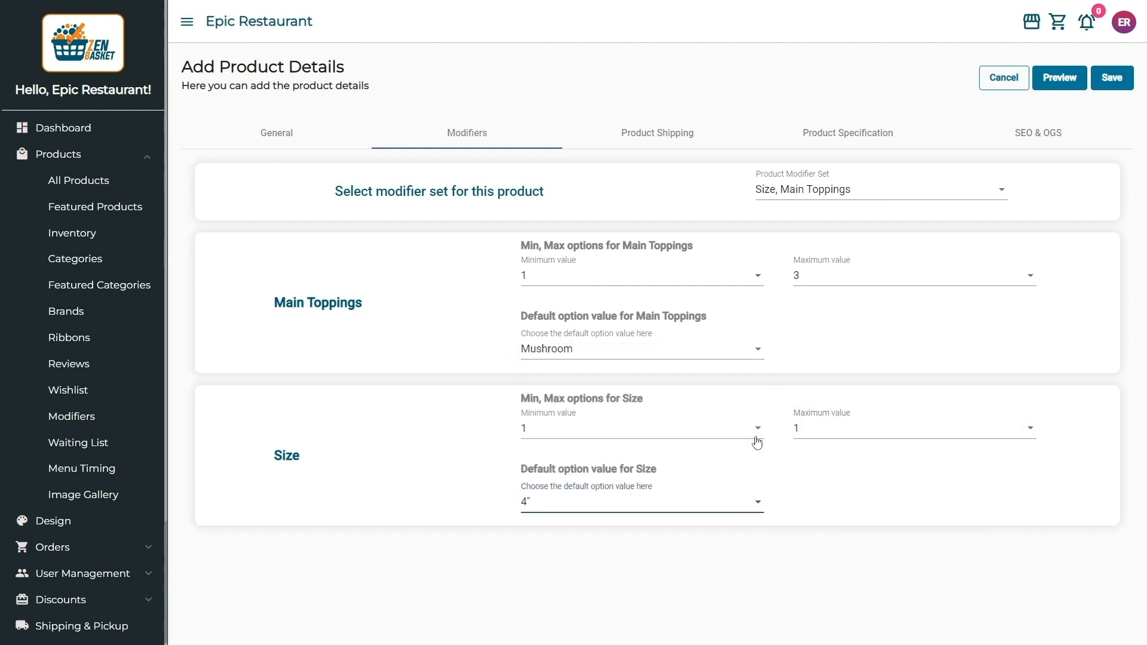
click(1104, 84)
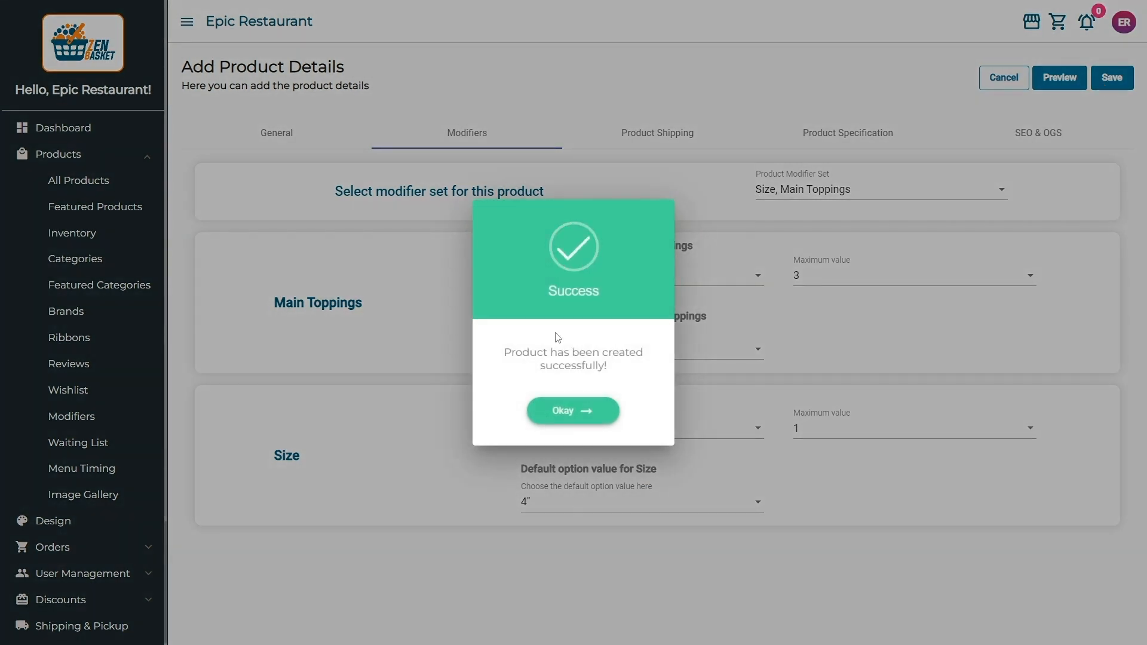
click(558, 411)
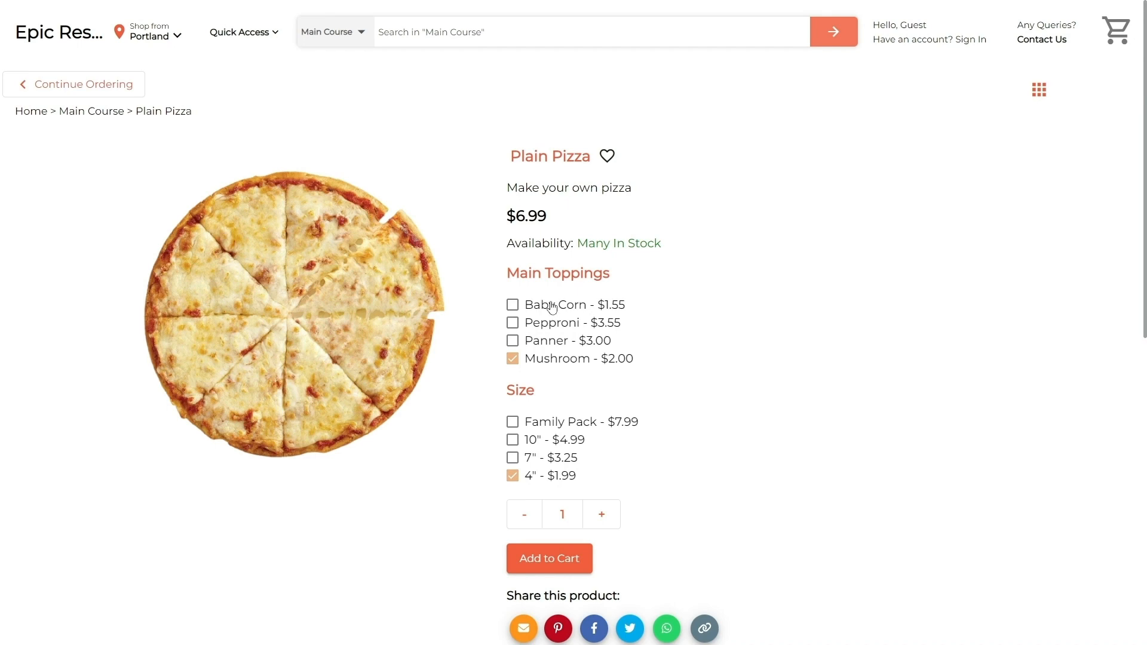
On the Plain Pizza store page, try toggling Mushroom and select the Mushroom, Panner and Pepproni toppings.
click(513, 359)
click(511, 359)
click(512, 358)
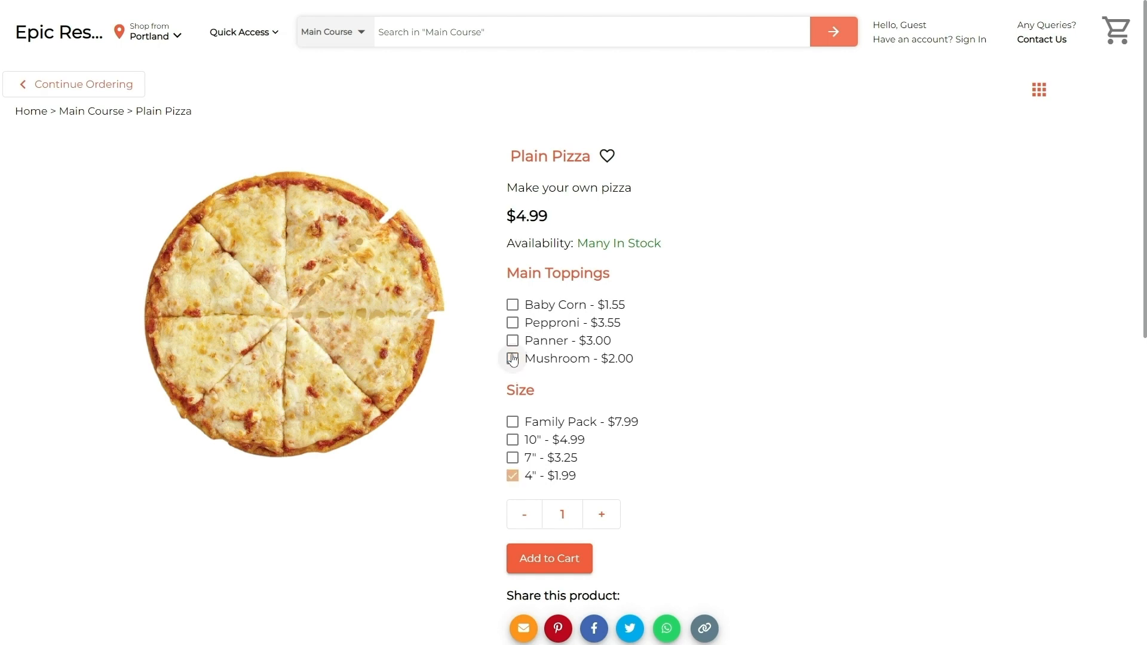
click(512, 358)
click(512, 341)
click(512, 323)
Clear the Pepproni, Panner and Mushroom toppings and try to add the pizza to the cart without any main topping.
click(512, 323)
click(512, 340)
click(513, 359)
click(541, 558)
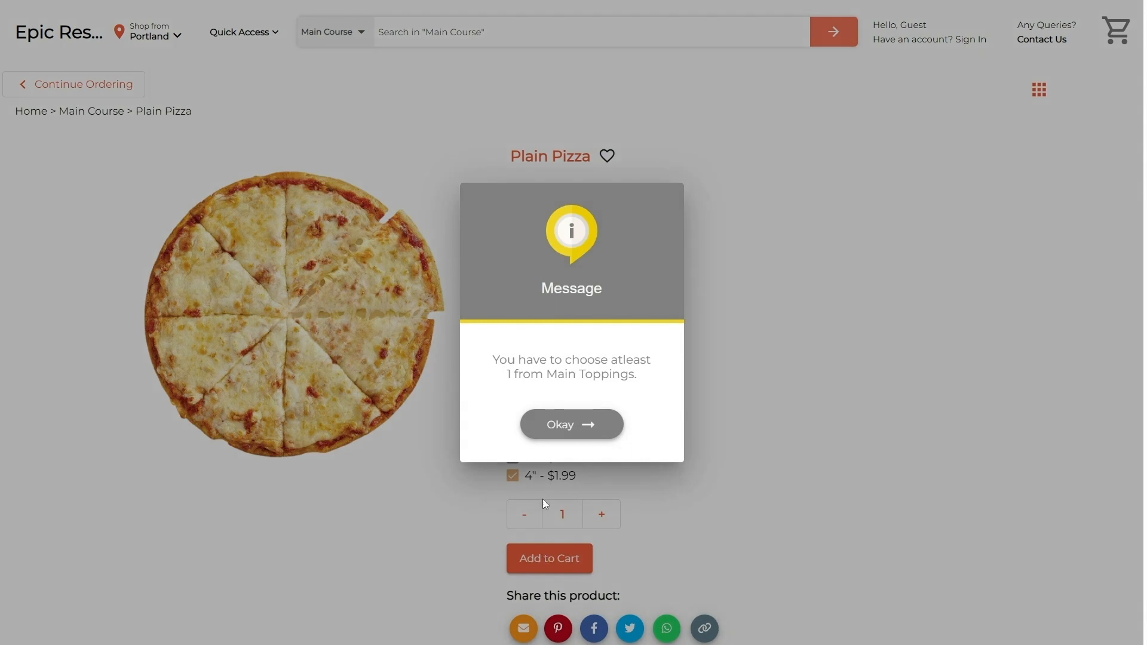
click(545, 427)
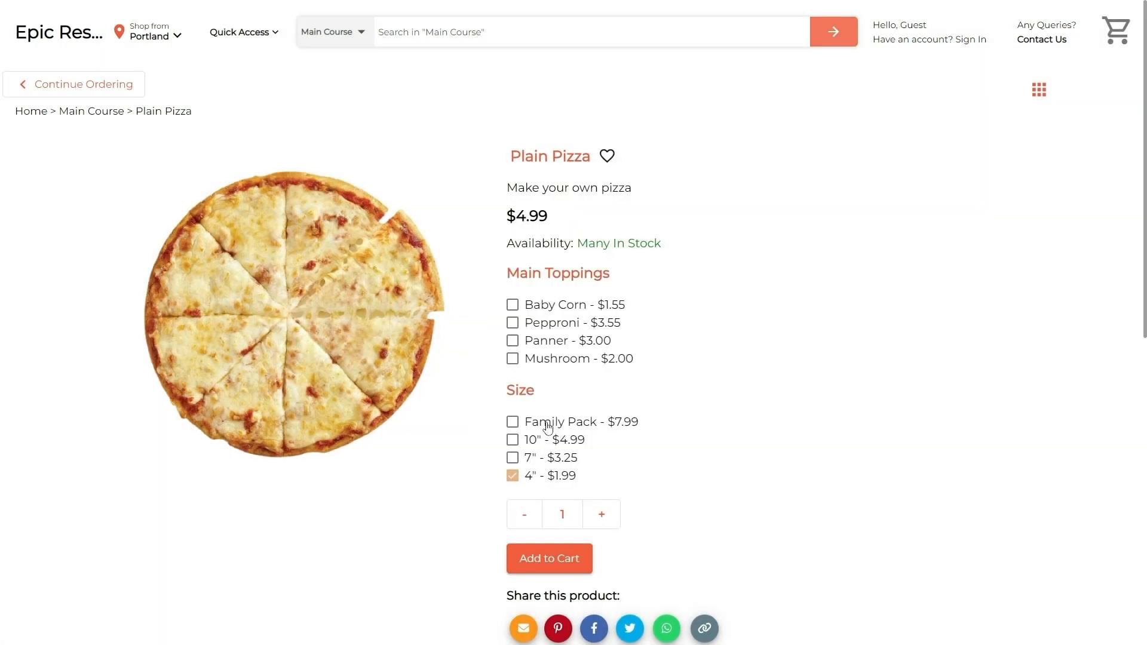
Select the Mushroom topping again, add the Plain Pizza to the cart and open the cart.
click(515, 359)
click(557, 556)
click(1102, 37)
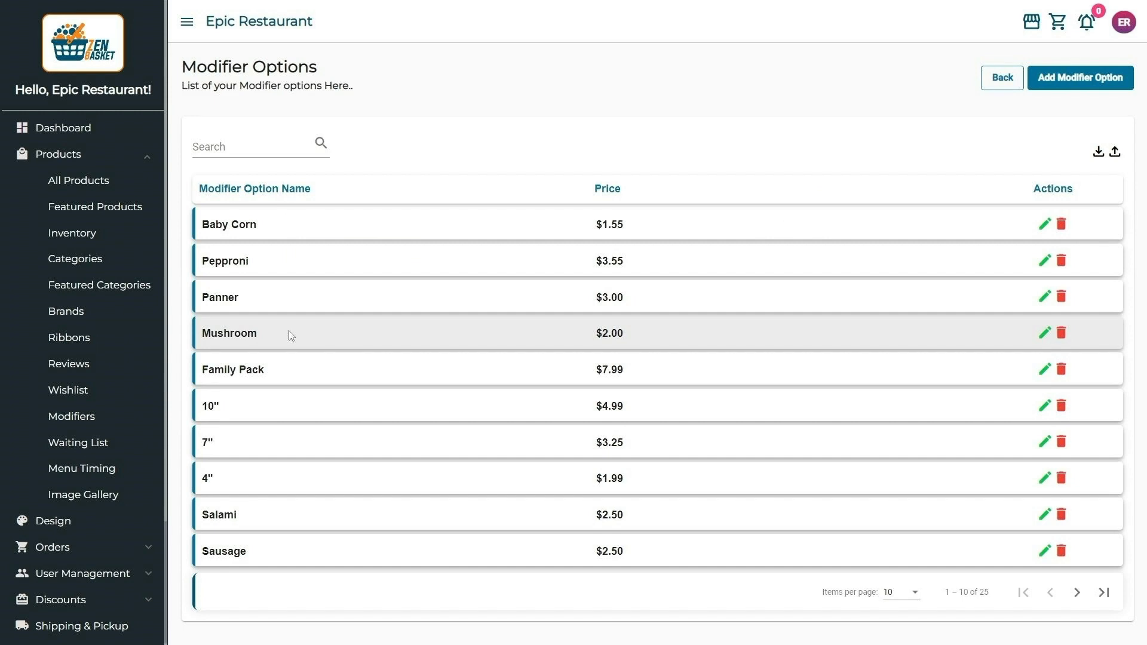
In the store admin's modifier options, try to delete the Mushroom option.
click(1062, 332)
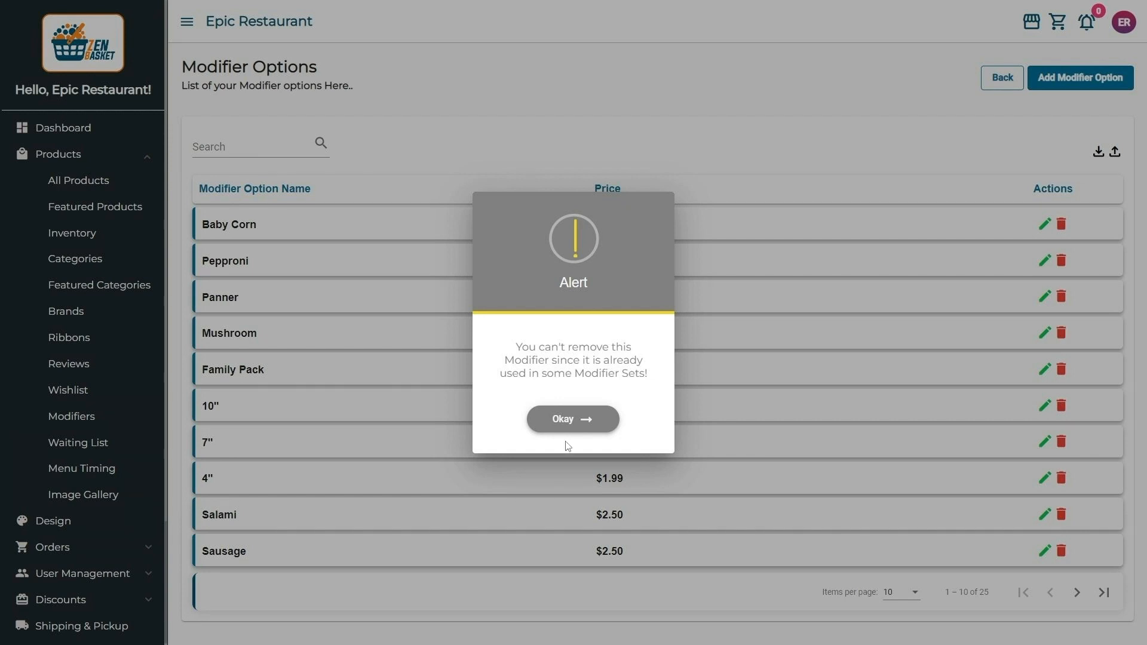
click(566, 421)
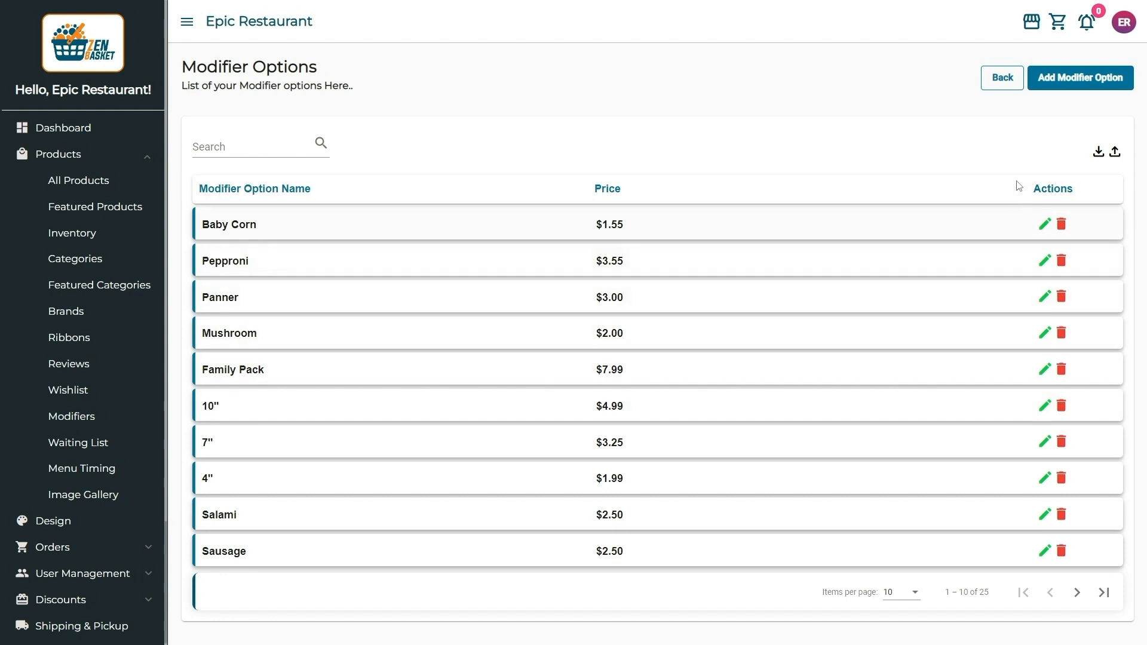
Remove Mushroom from the Main toppings modifier set and save the set.
click(1018, 84)
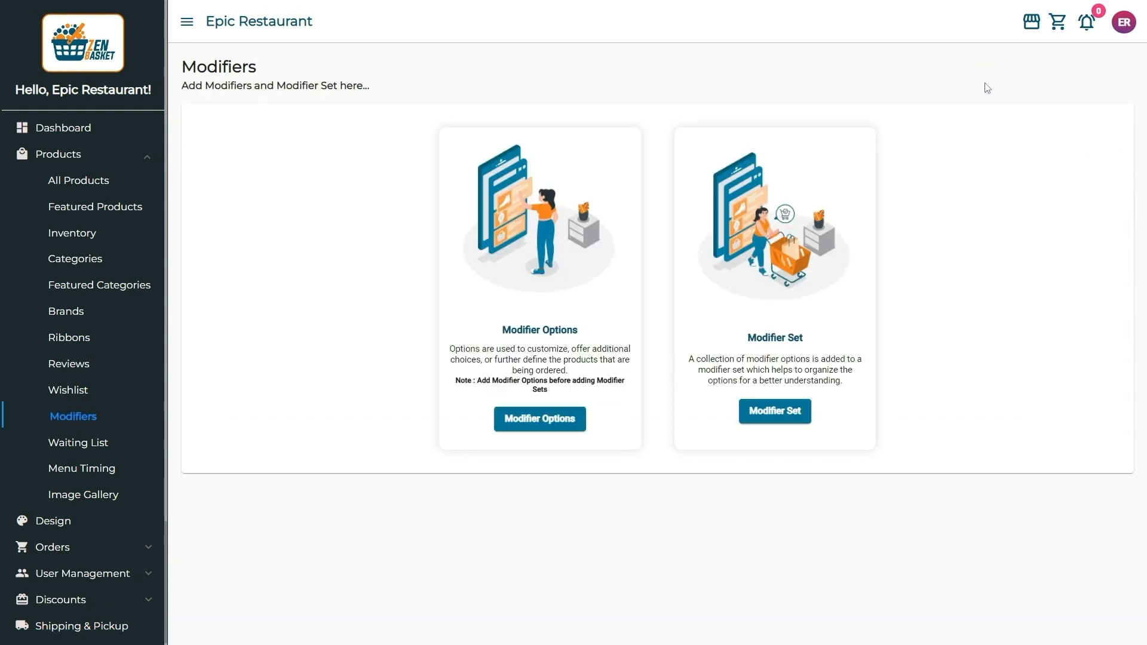
click(775, 410)
click(1045, 224)
click(429, 362)
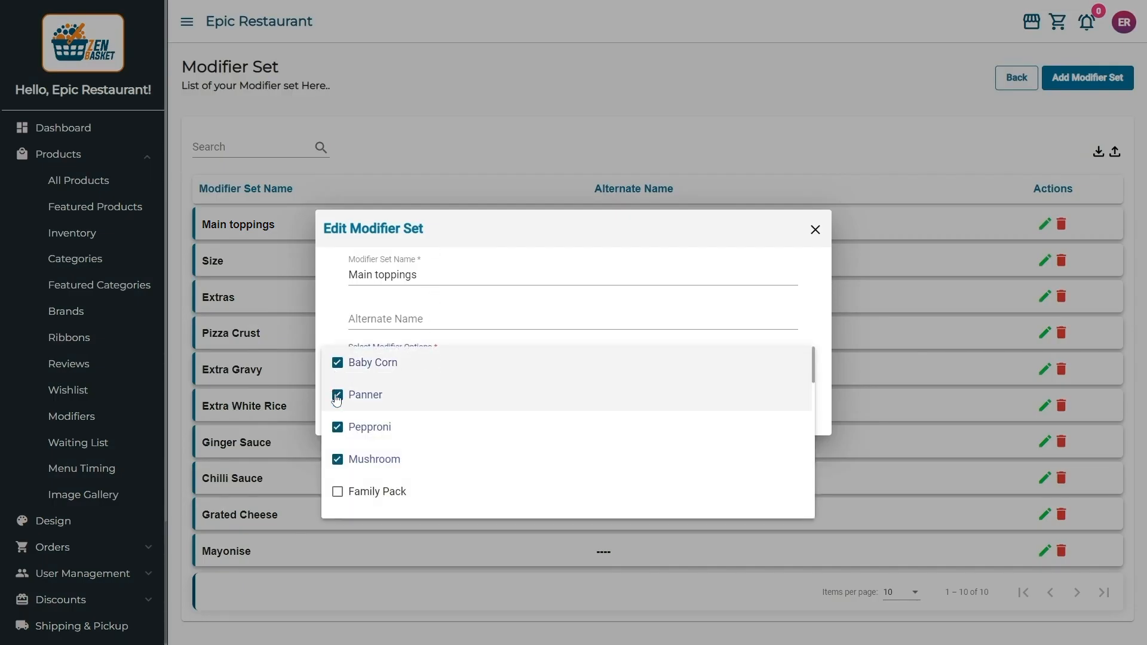
click(337, 460)
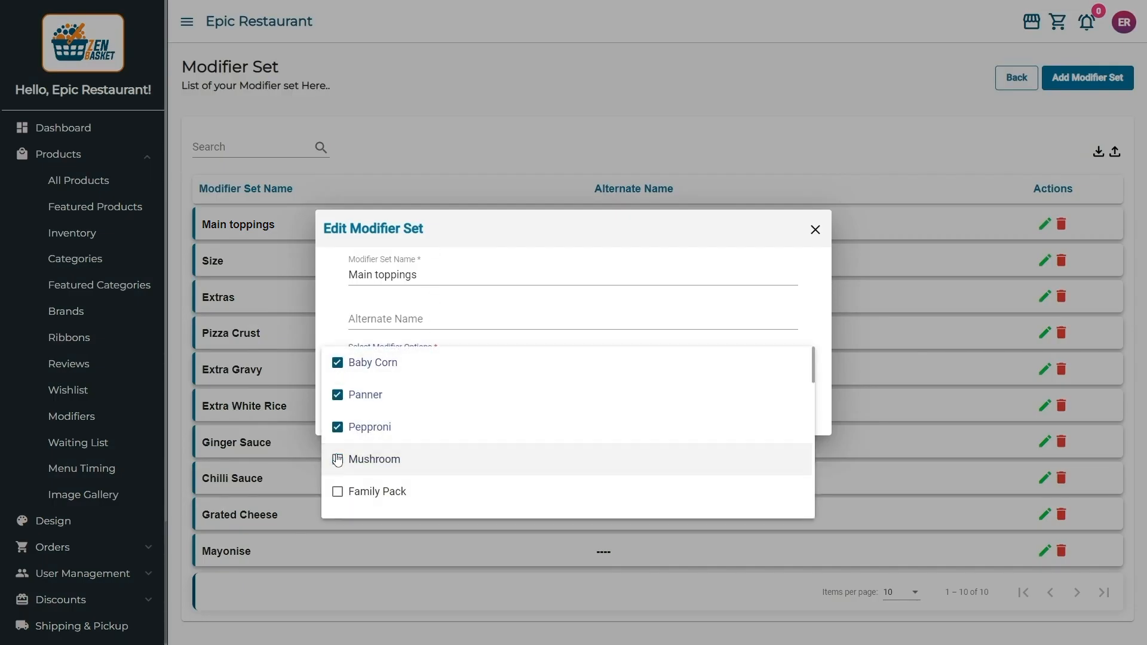
click(334, 339)
click(601, 408)
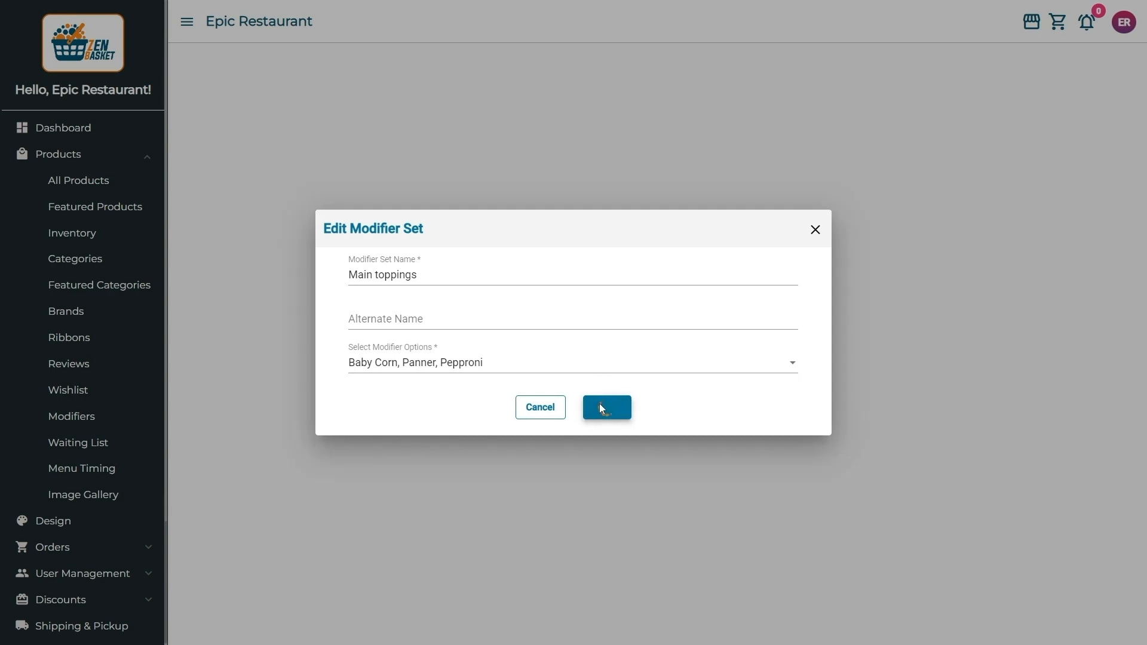
click(600, 409)
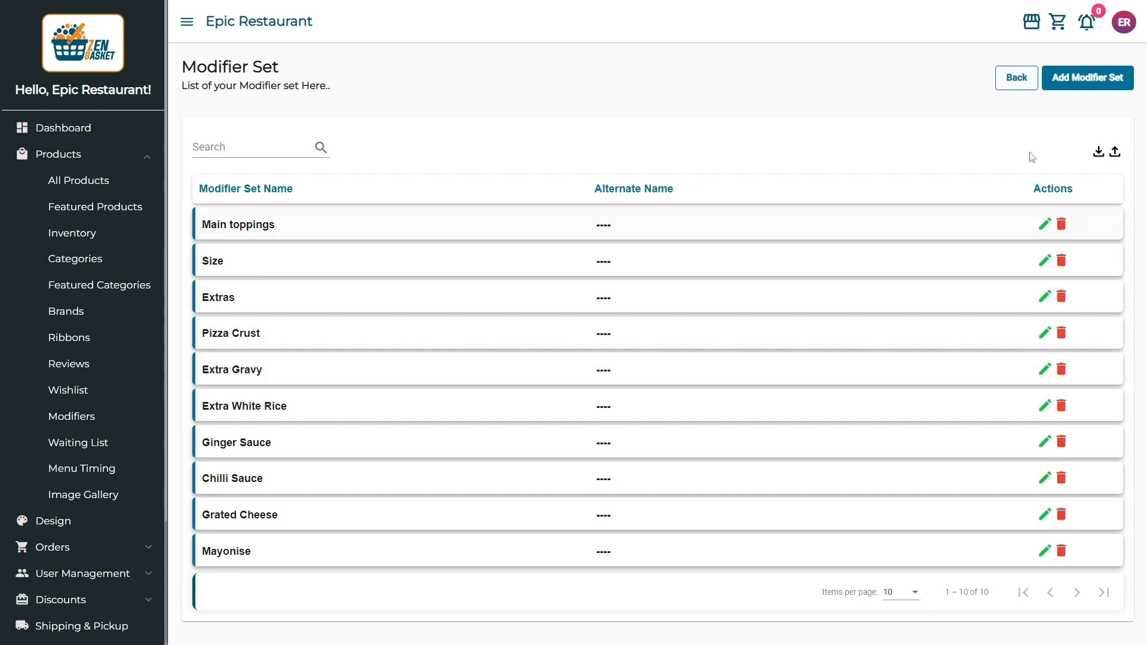
Search the modifier options for Mushroom and delete that option.
click(1028, 86)
click(562, 413)
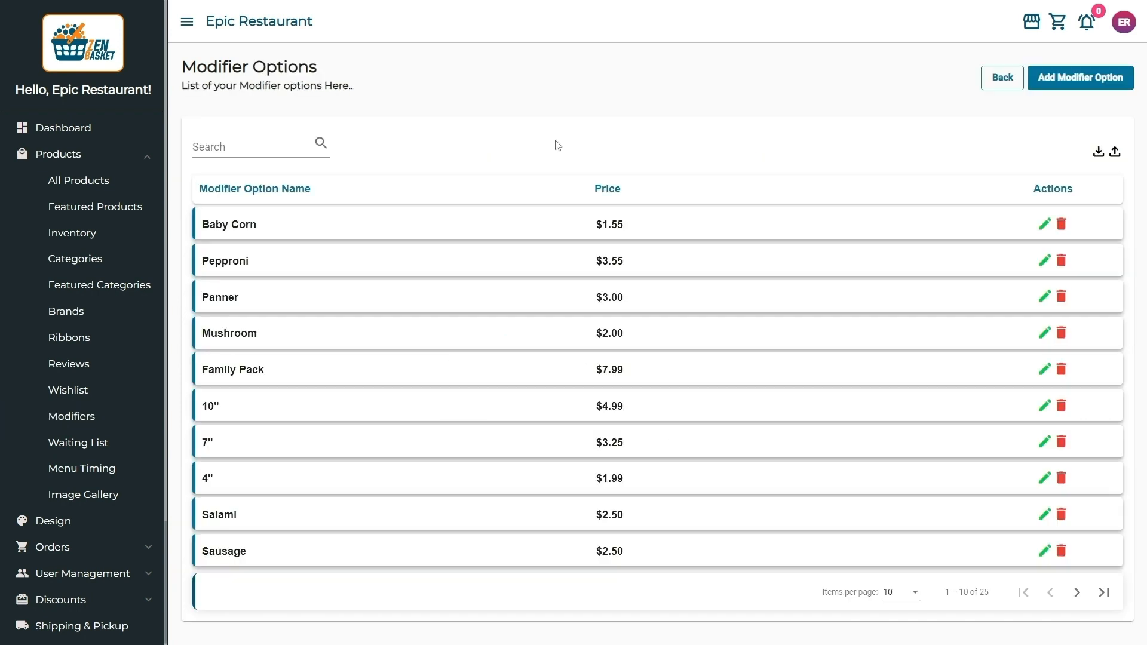
click(323, 149)
text(Mushroom)
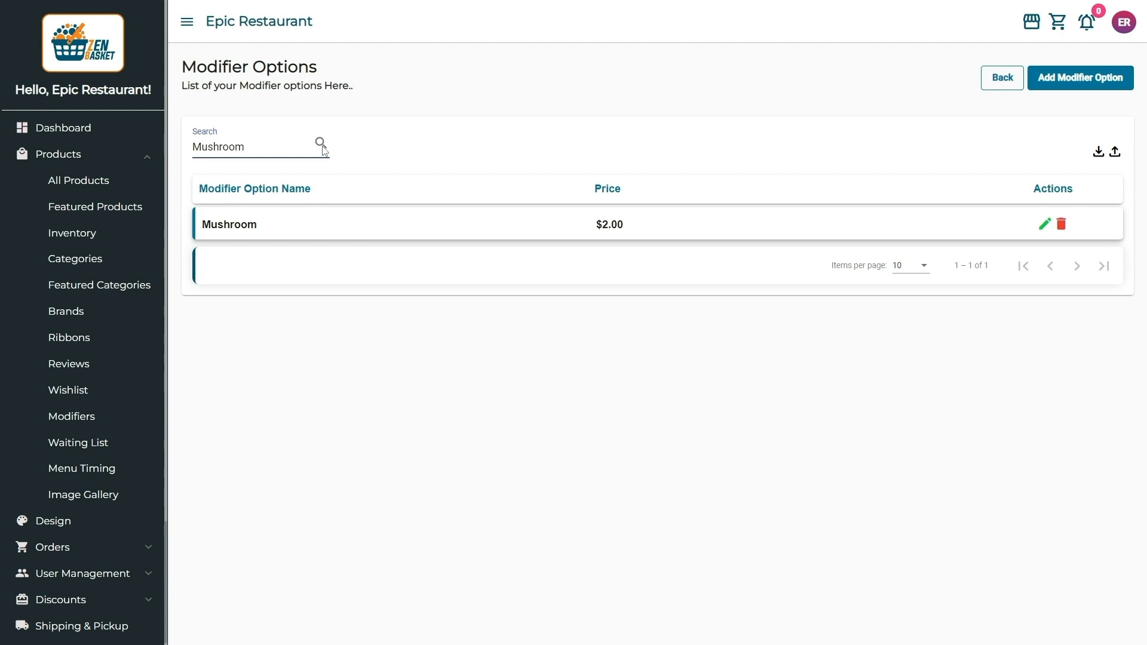
click(1060, 225)
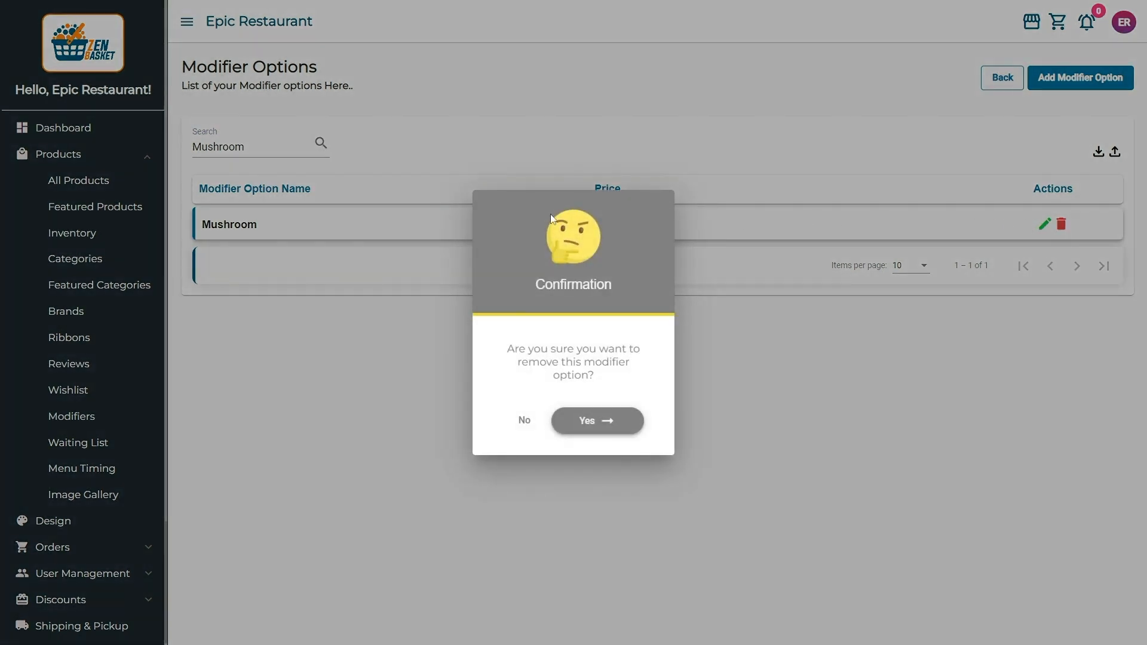
click(578, 420)
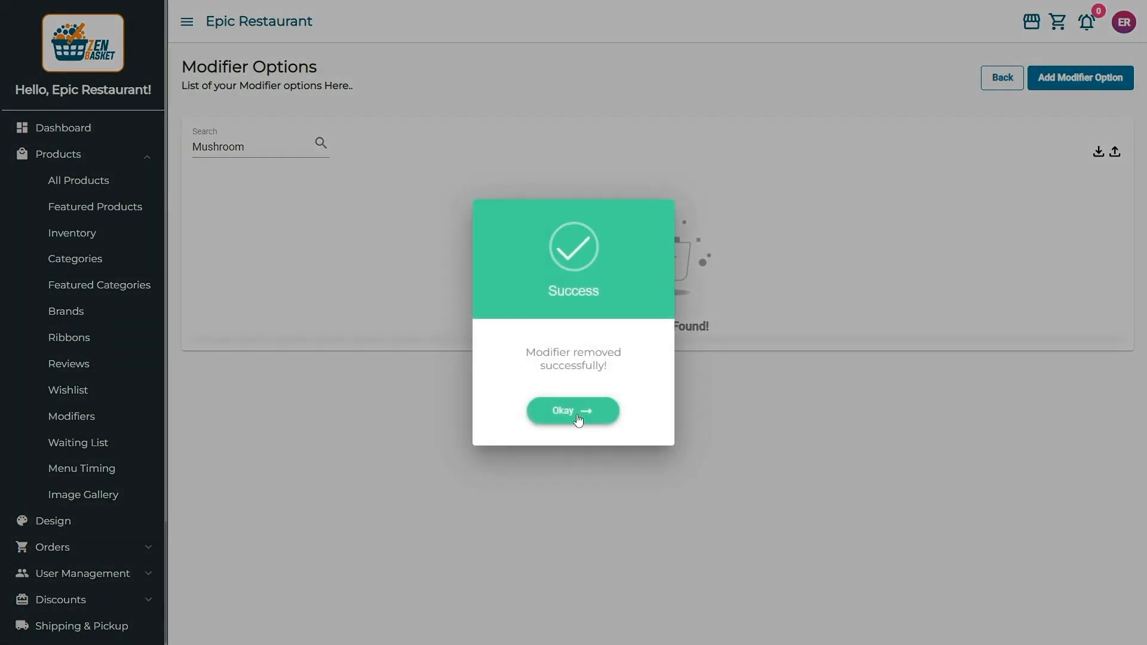
click(578, 420)
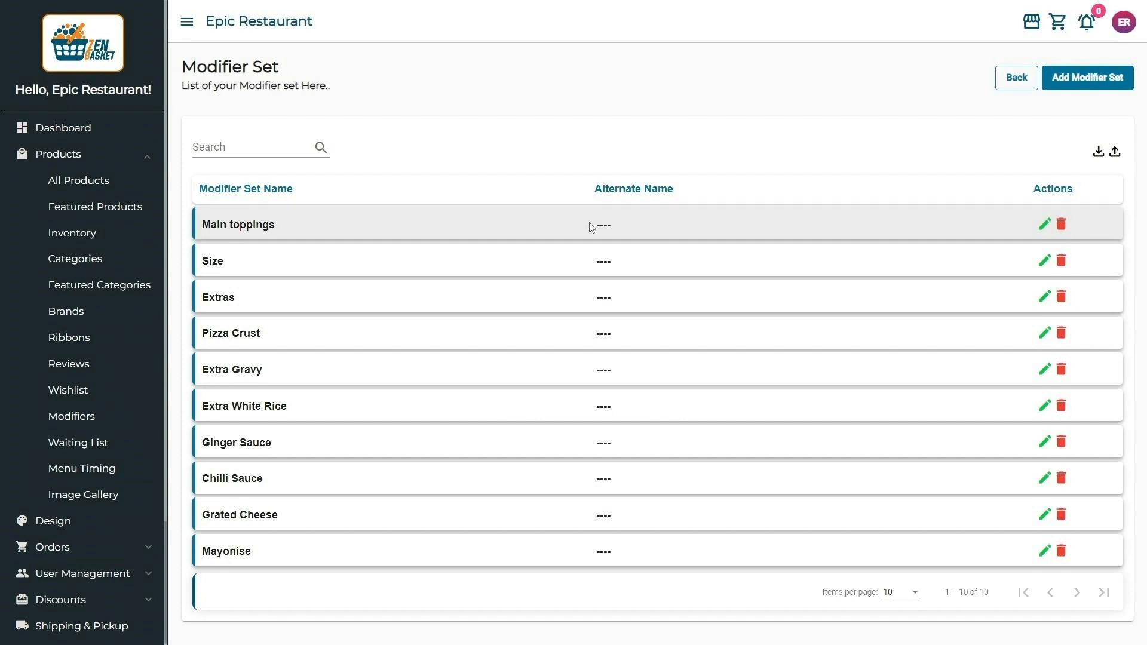
Try to delete the Main toppings modifier set.
click(1062, 224)
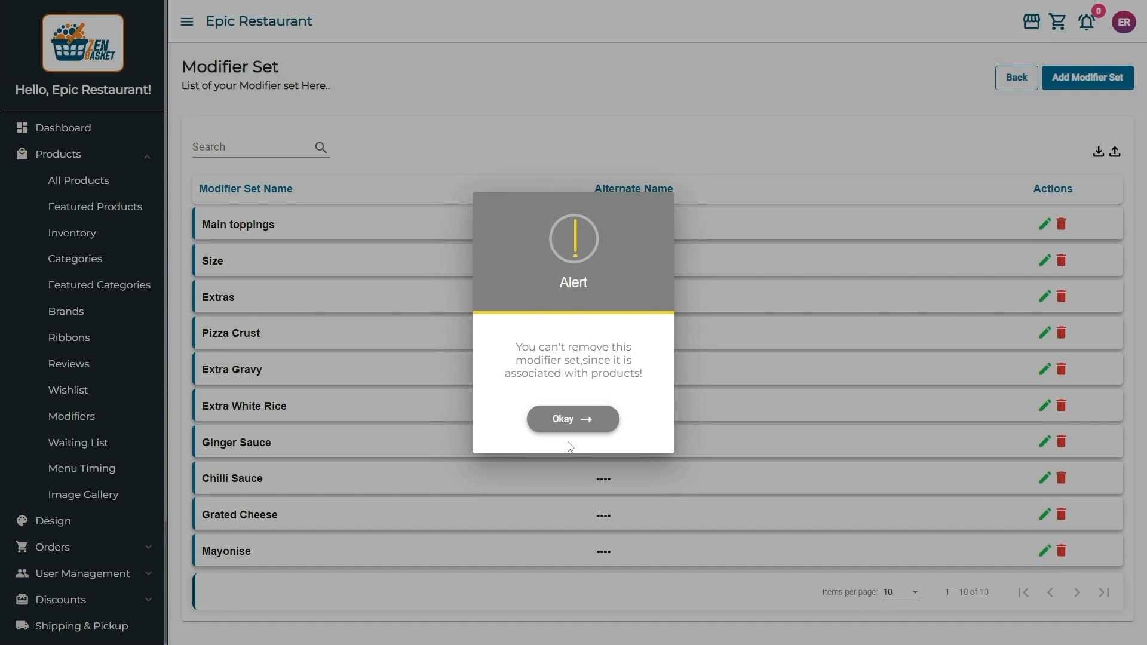
click(565, 419)
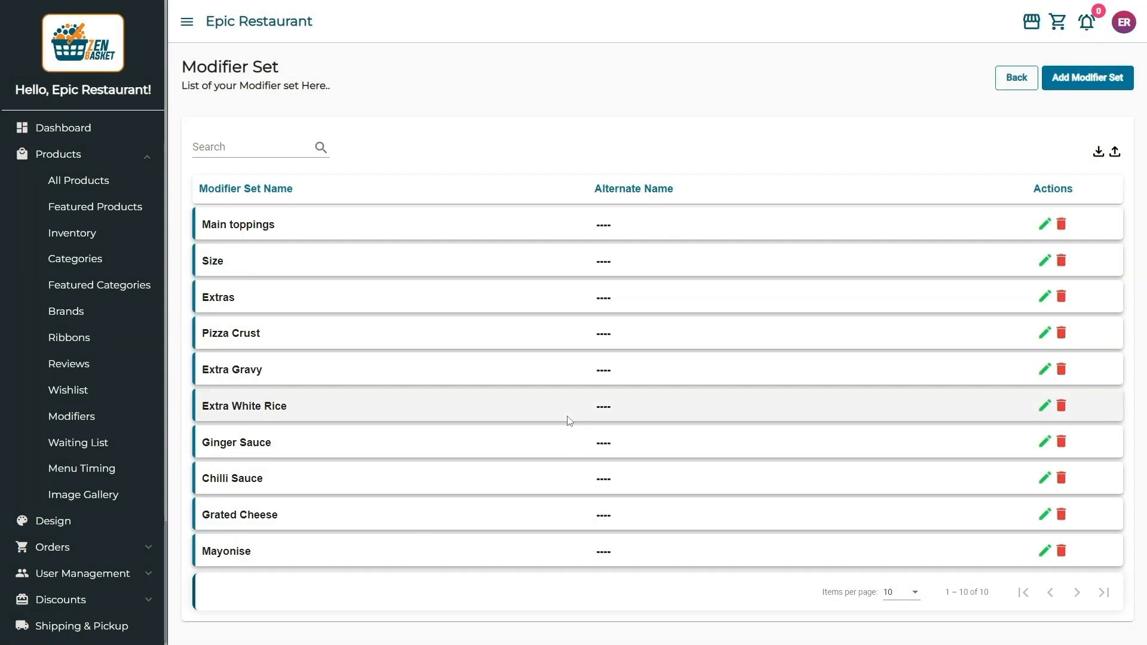
Find the Plain Pizza product, unassign the Main toppings modifier set from it so only Size is kept, and update the product.
click(117, 183)
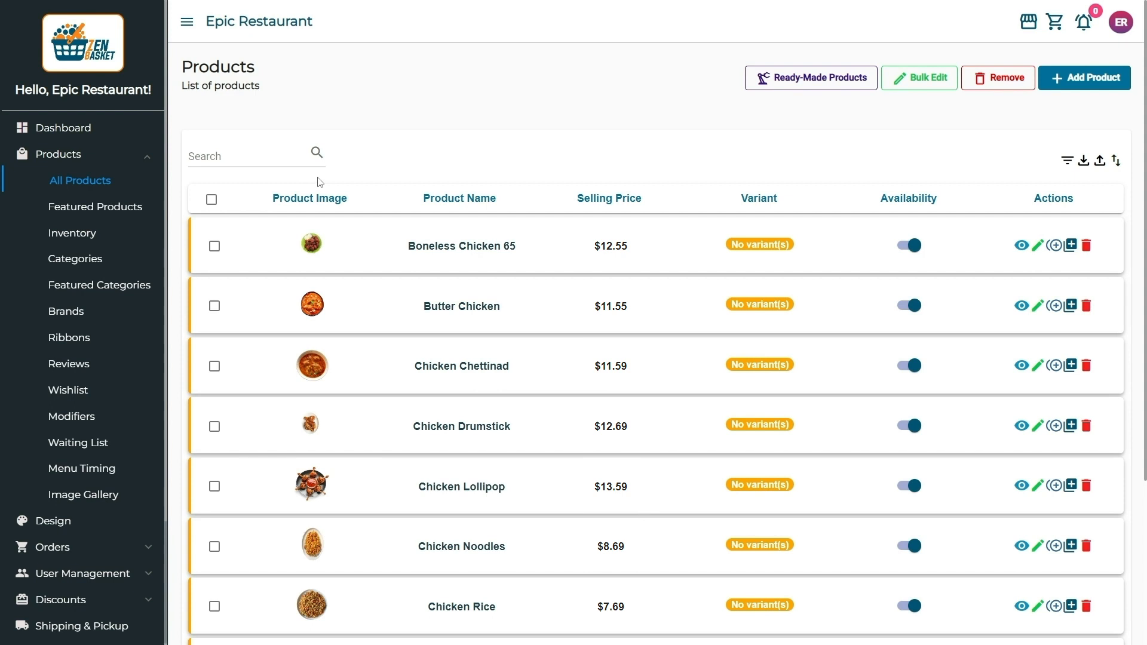
click(318, 154)
text(Plain pizza)
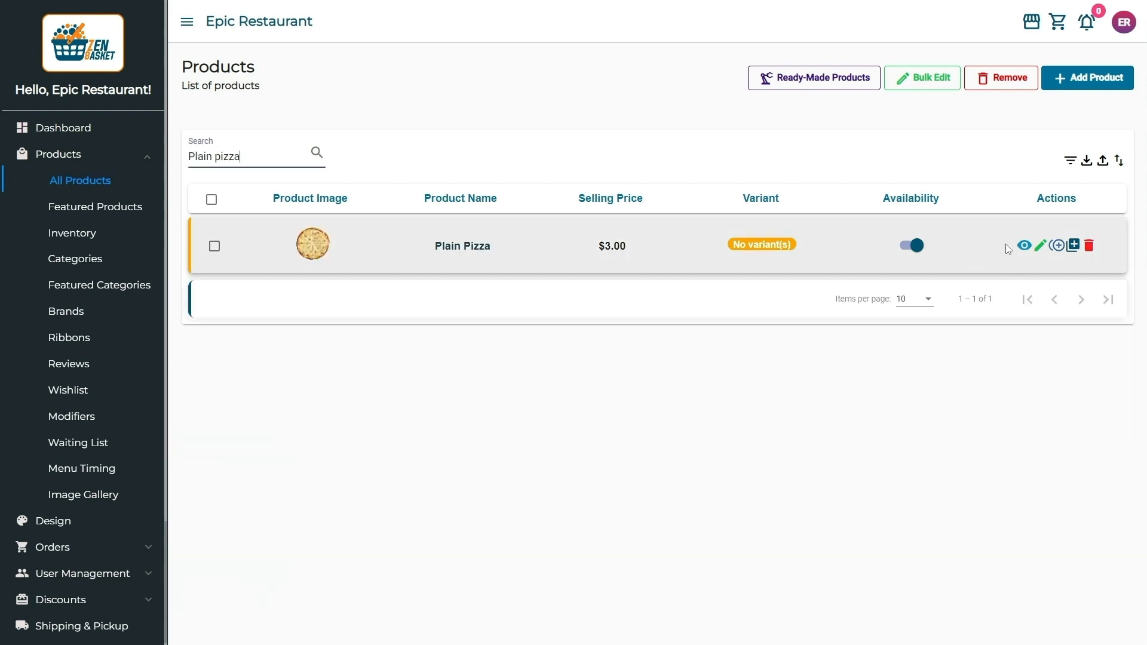
click(1023, 246)
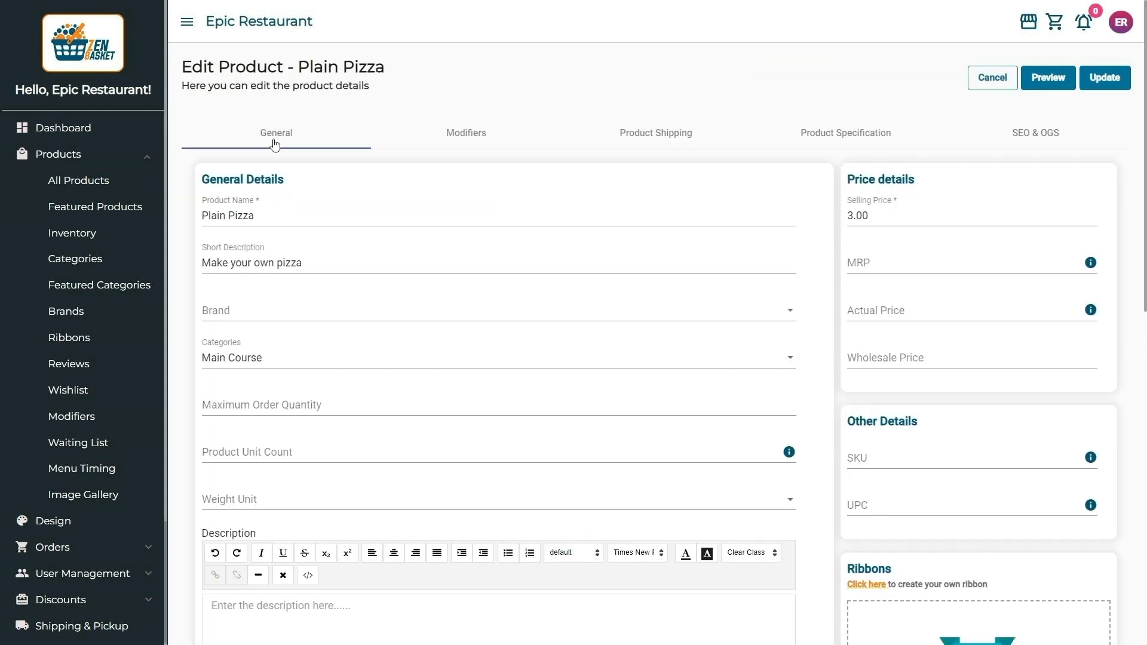
click(463, 145)
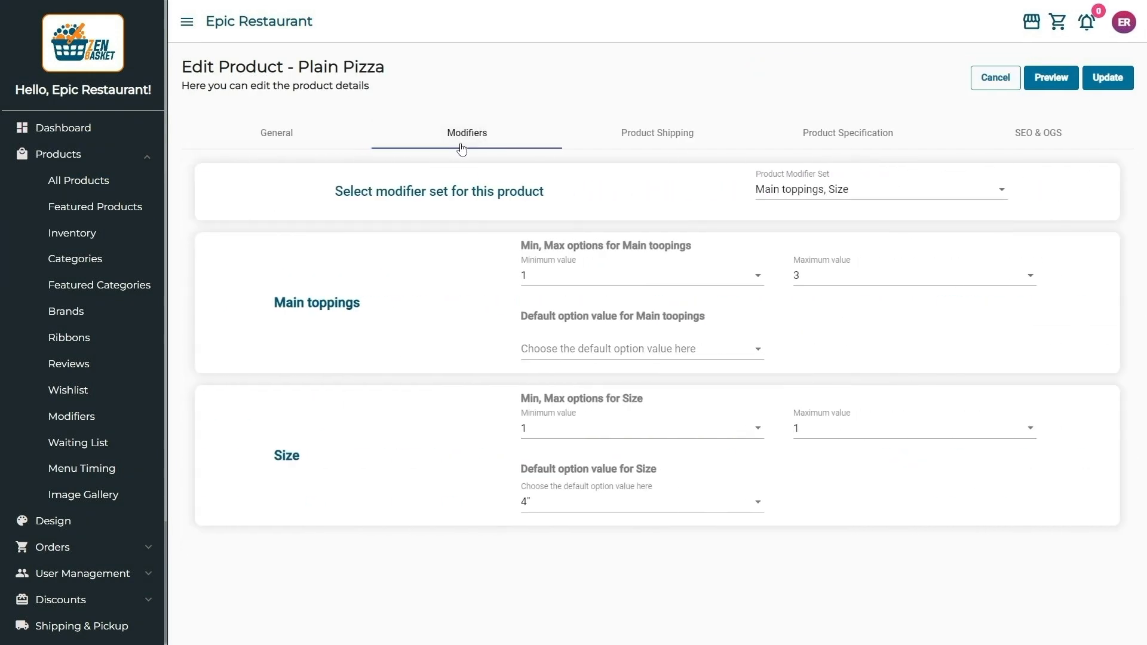
click(835, 197)
click(744, 190)
click(725, 188)
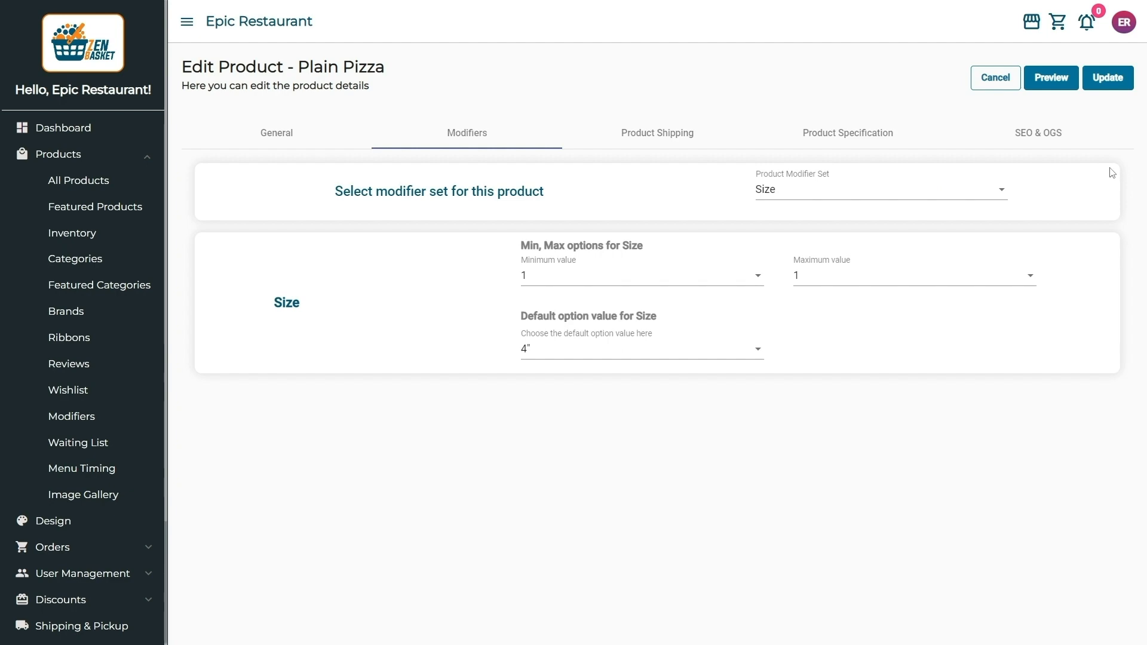
click(1110, 85)
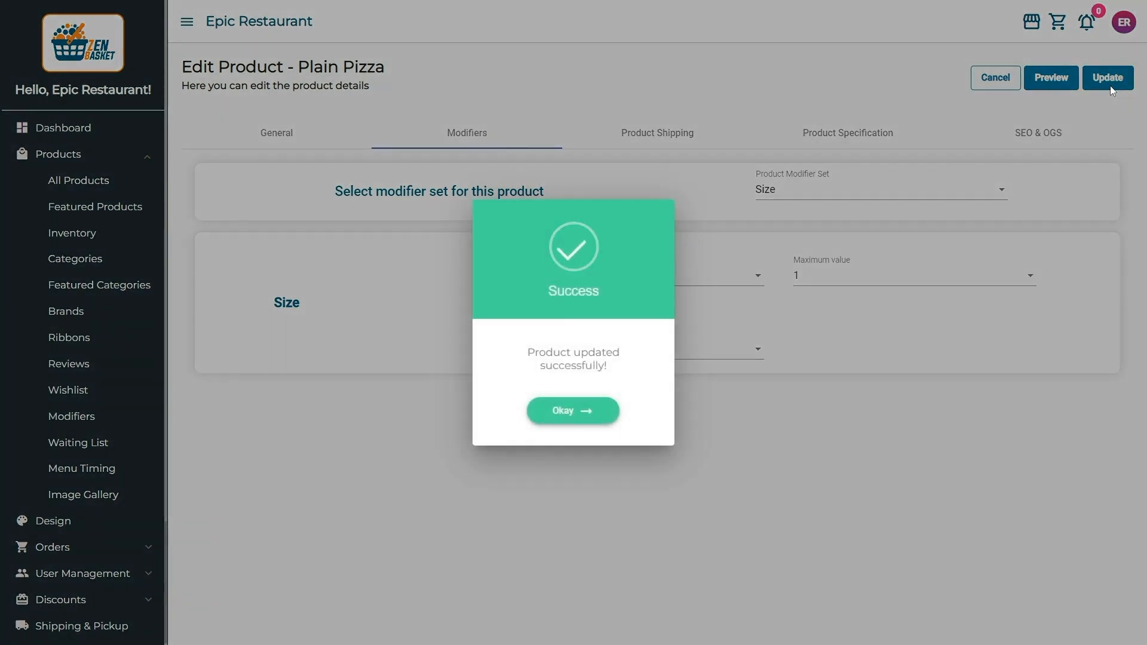
Search the modifier sets for Main Toppings and delete that set, confirming its removal.
click(568, 418)
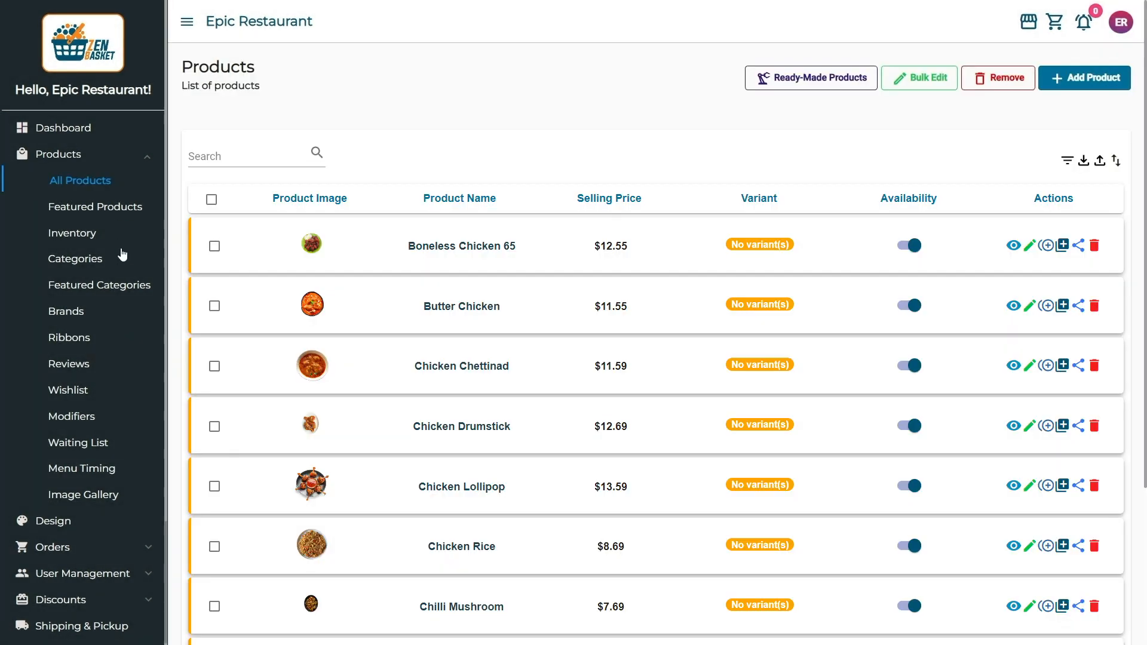
click(111, 421)
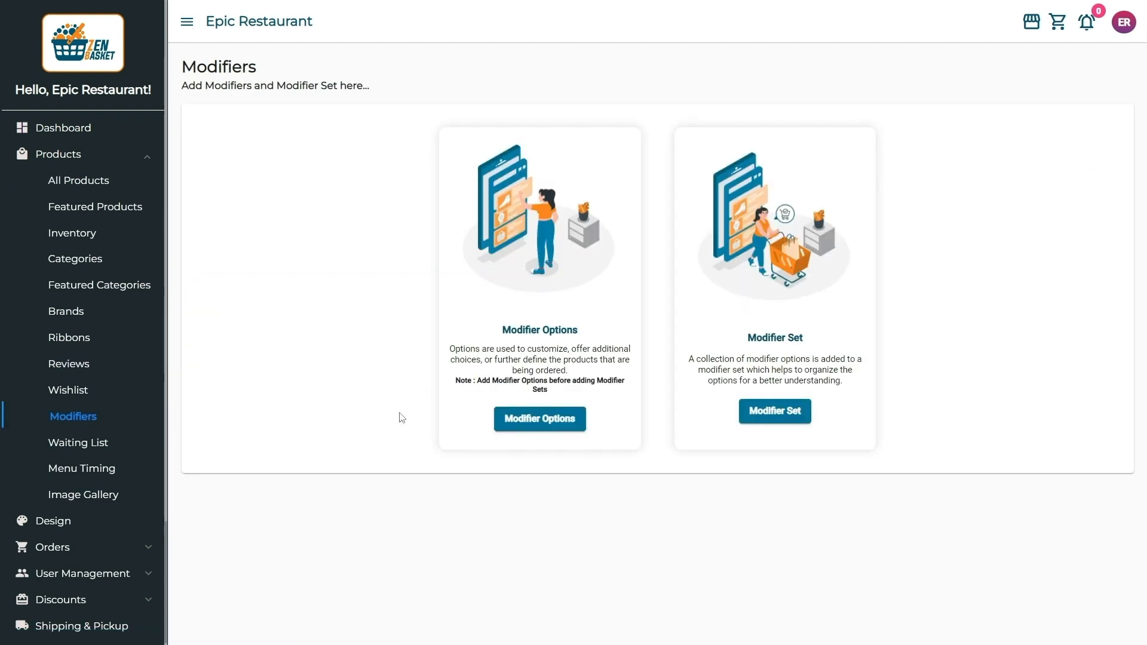
click(761, 417)
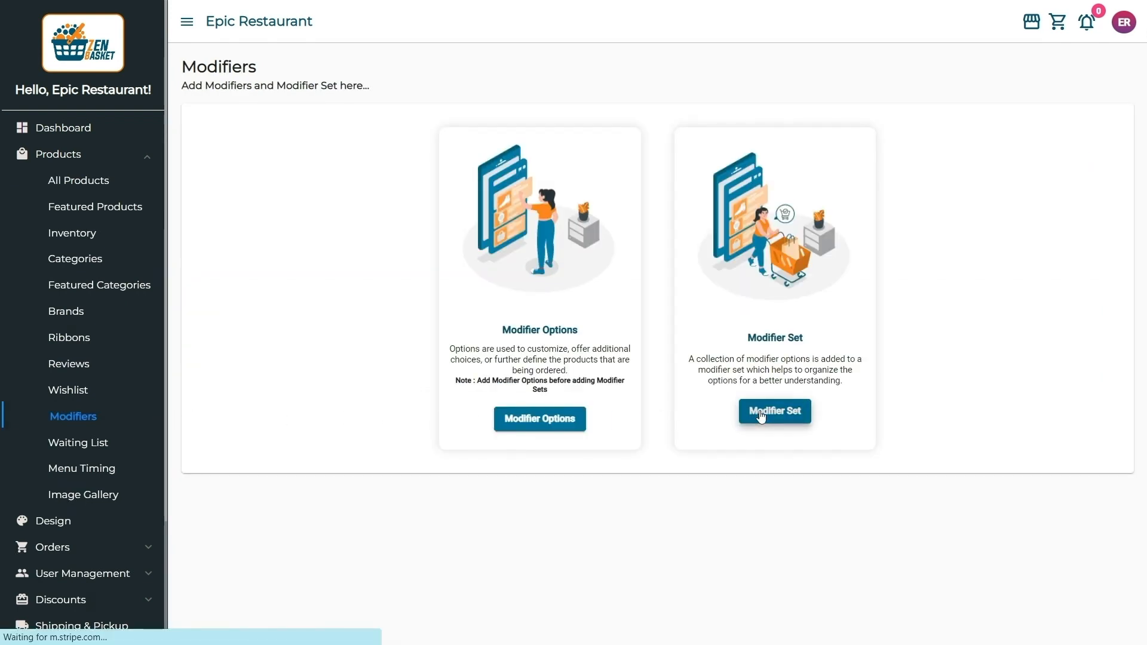
click(320, 145)
text(Main Toppings)
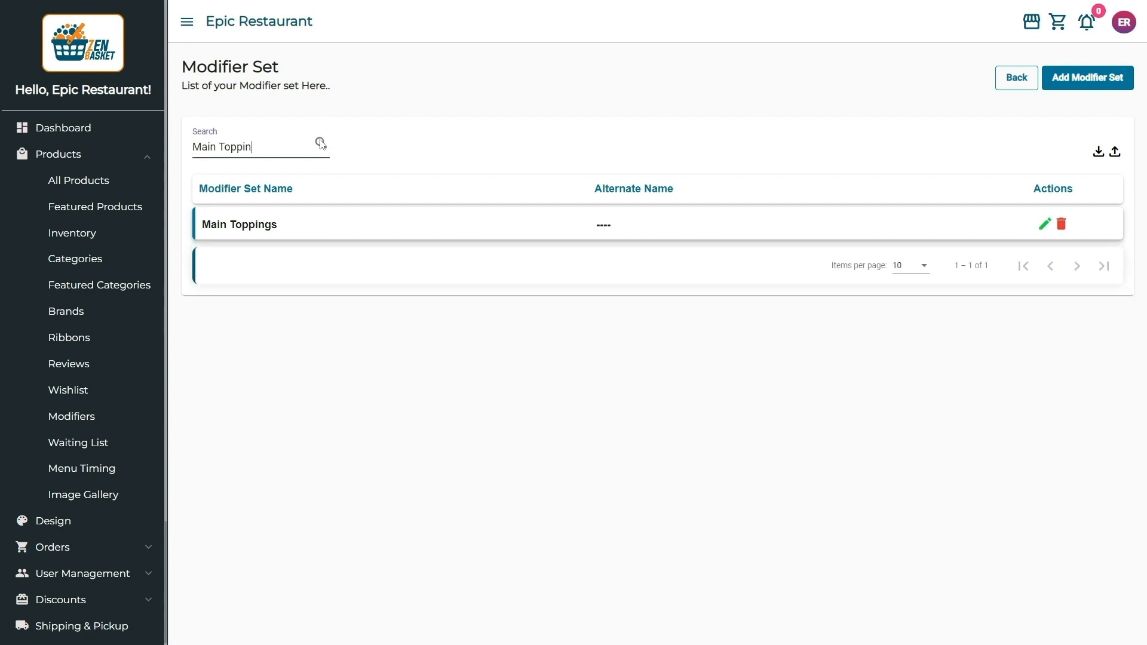
click(1060, 223)
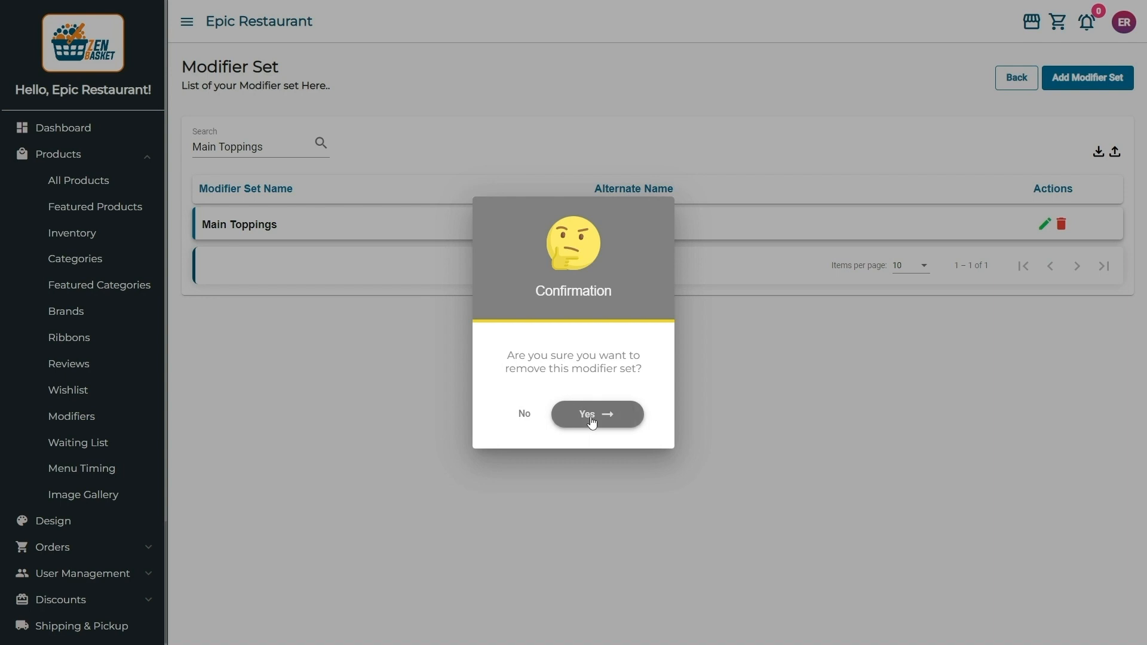
click(591, 418)
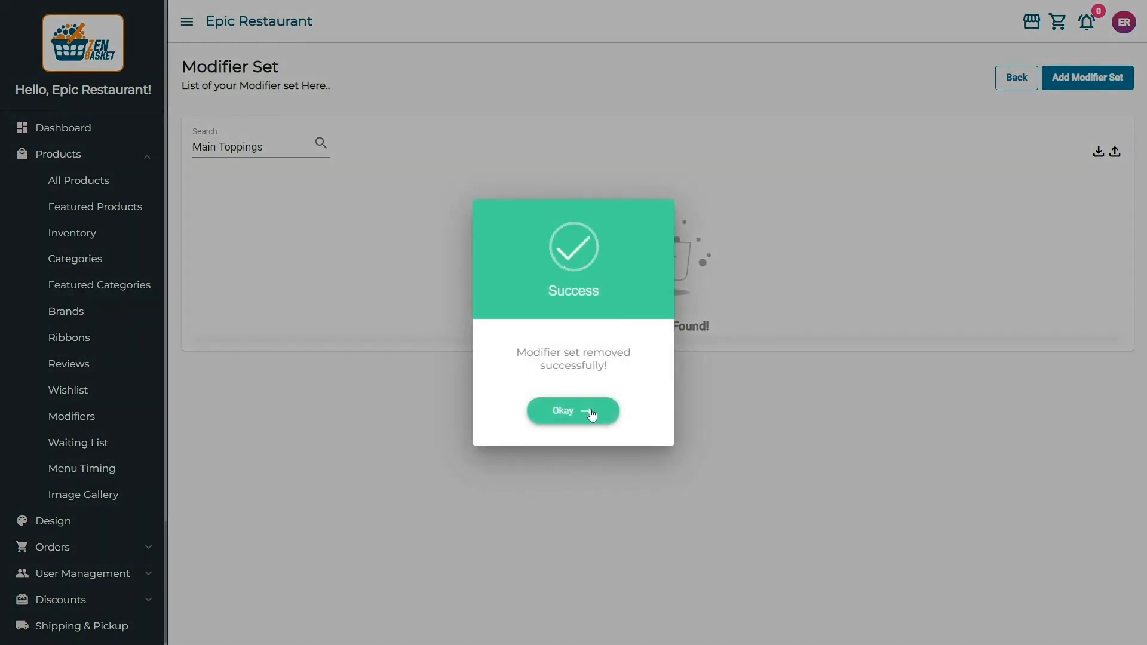
click(591, 412)
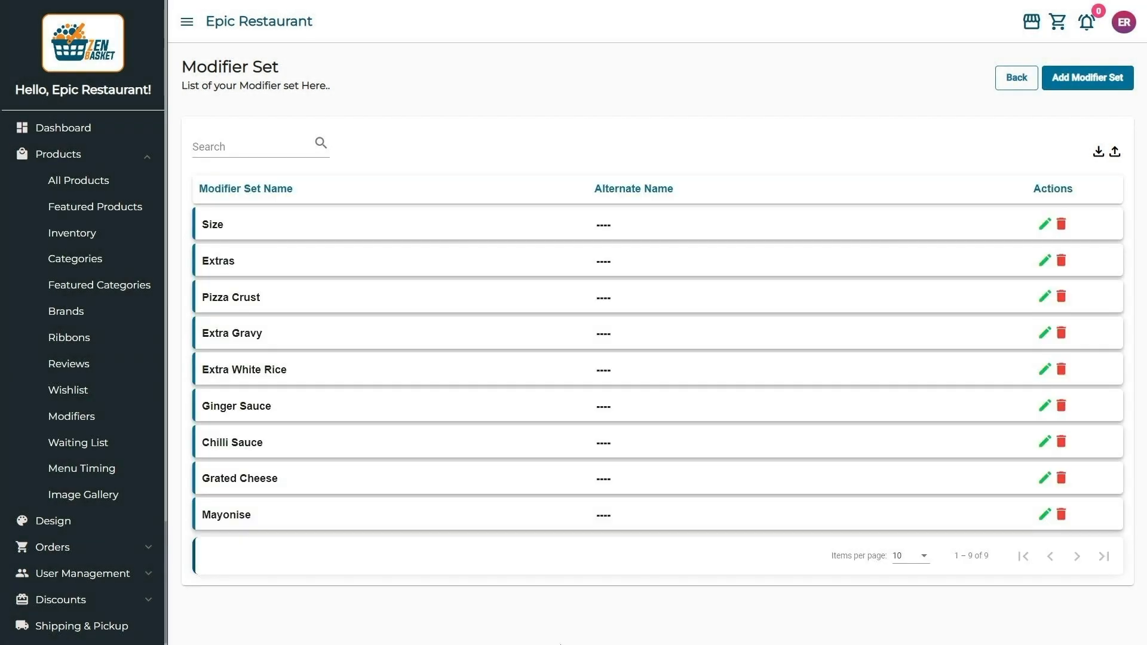